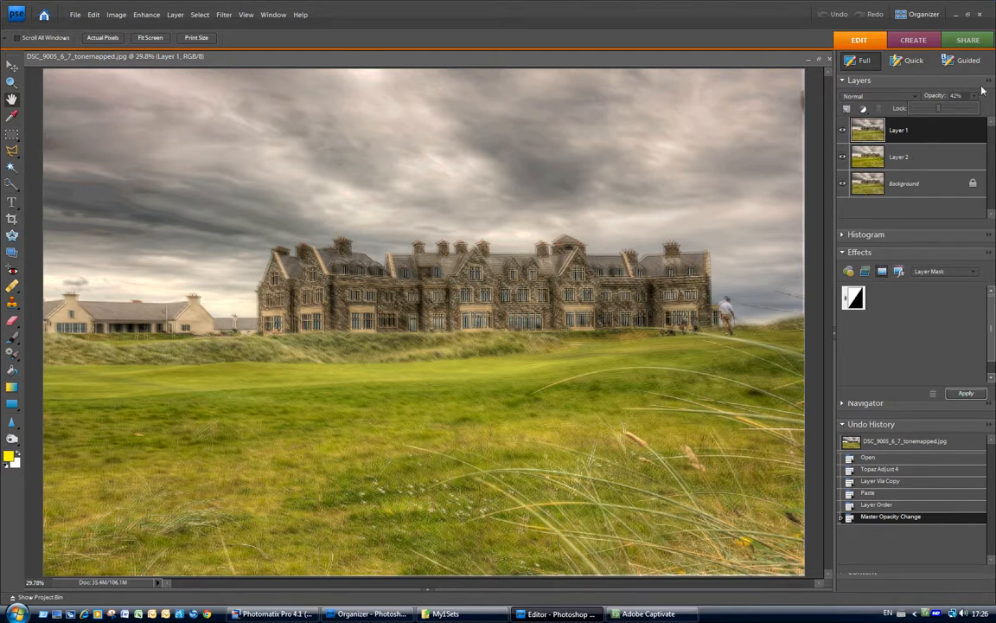
# Select Layer 2 and nudge it with the Move tool so that the building lines up with the one in Layer 1.
pyautogui.click(911, 156)
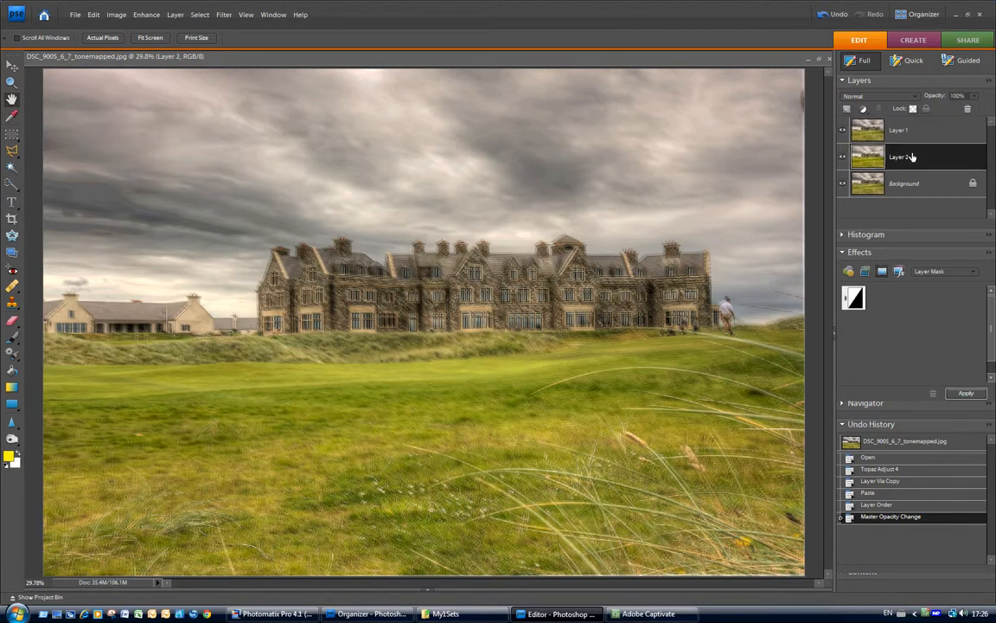
pyautogui.click(11, 67)
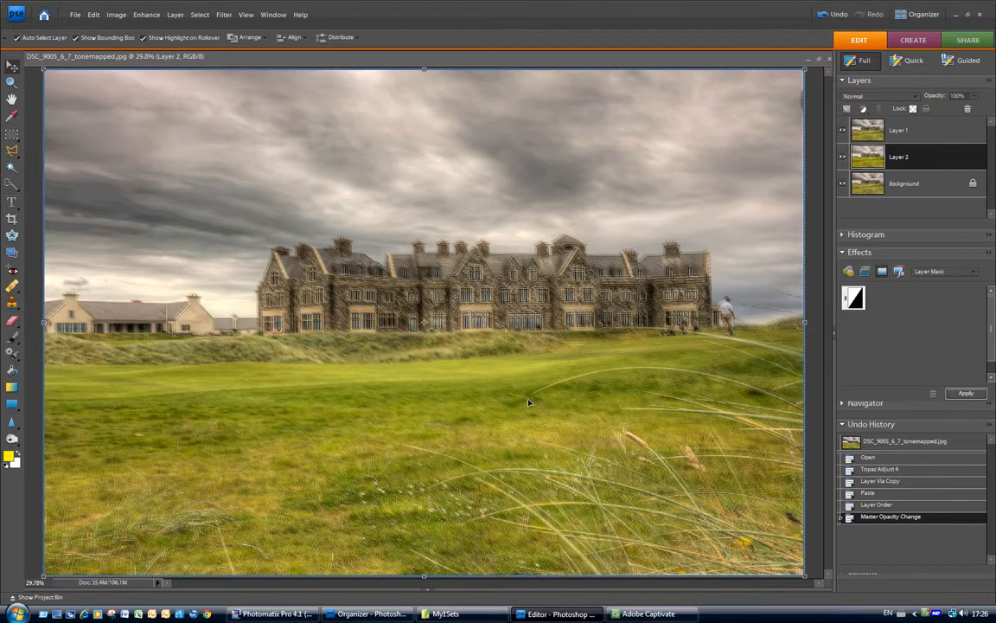
pyautogui.press('Left')
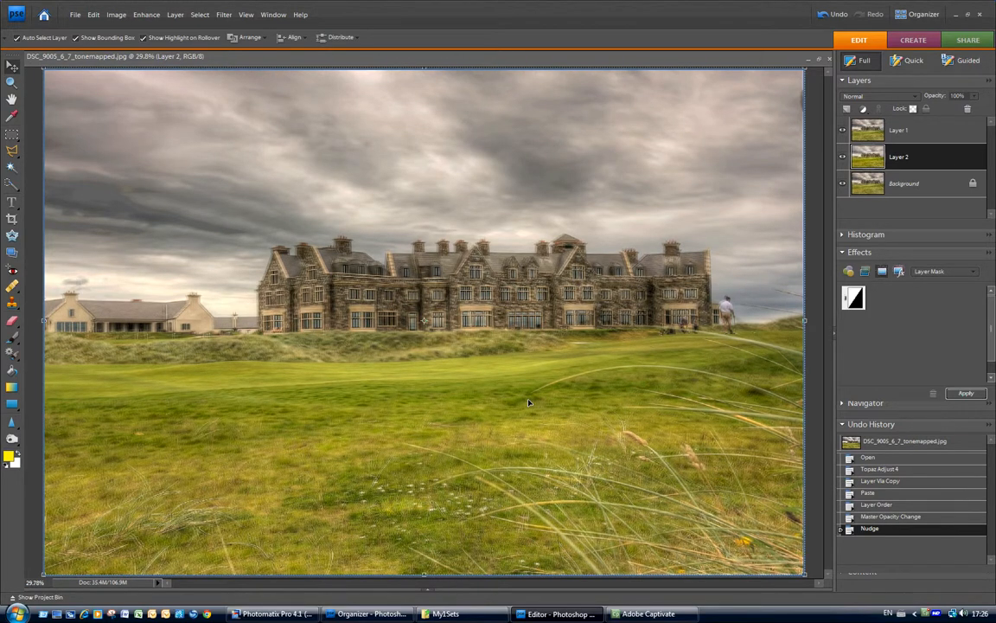
pyautogui.press('Left')
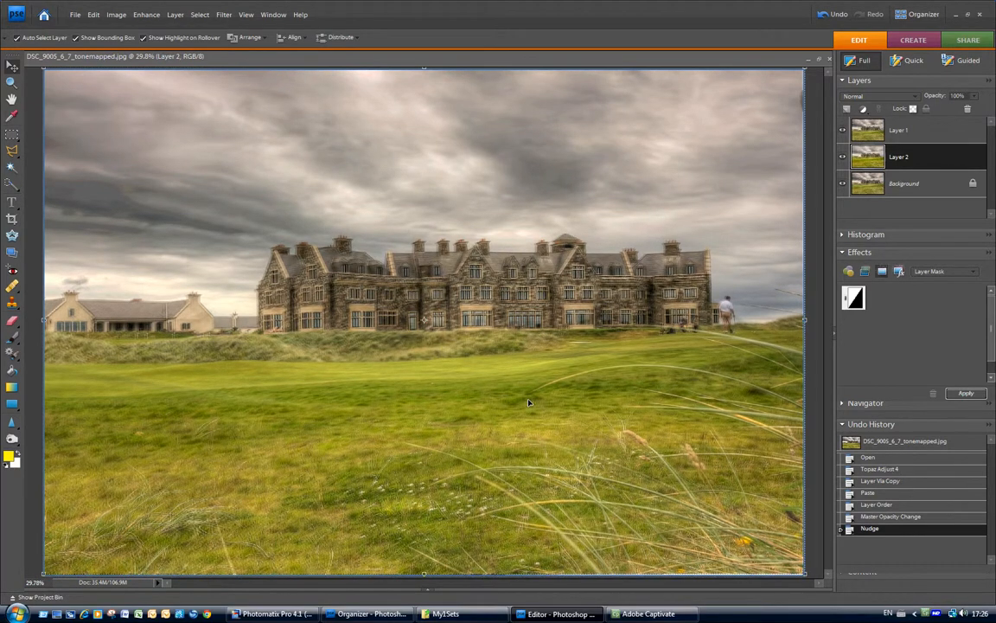
pyautogui.press('Left')
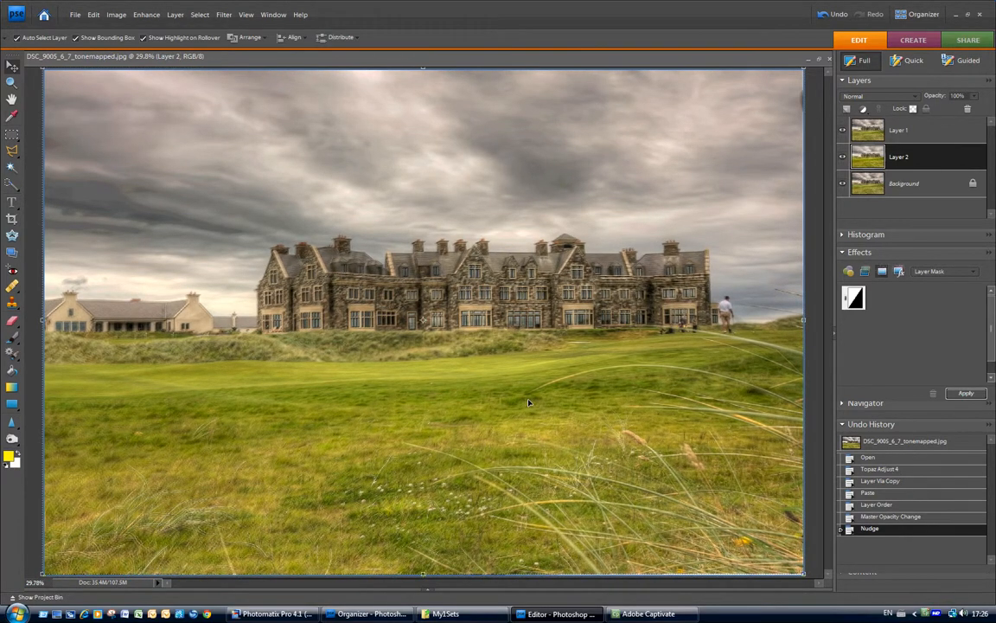
pyautogui.press('Left')
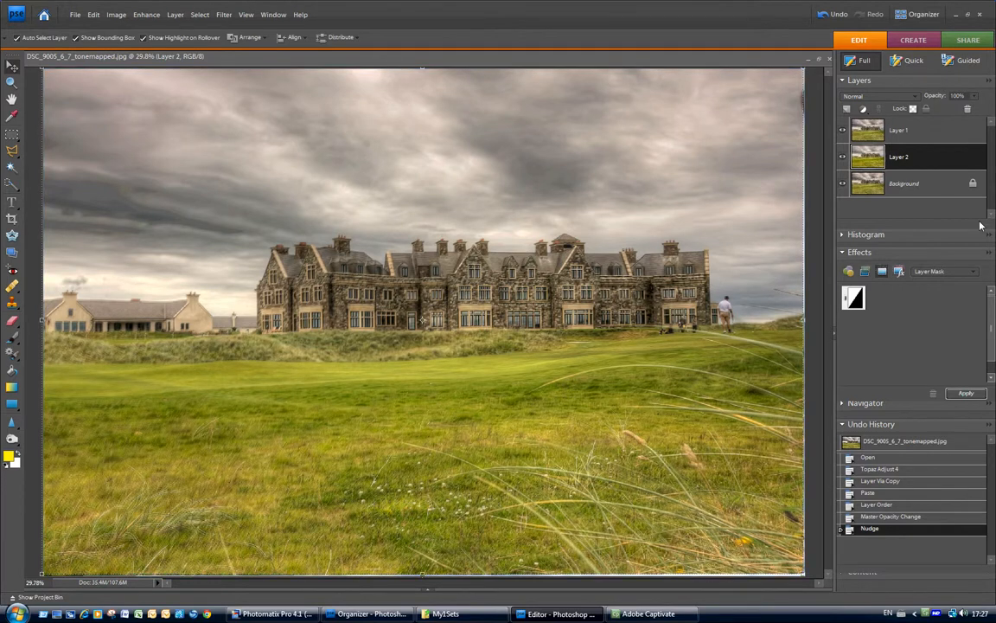
# Set the opacity of Layer 1 to 100%.
pyautogui.click(909, 131)
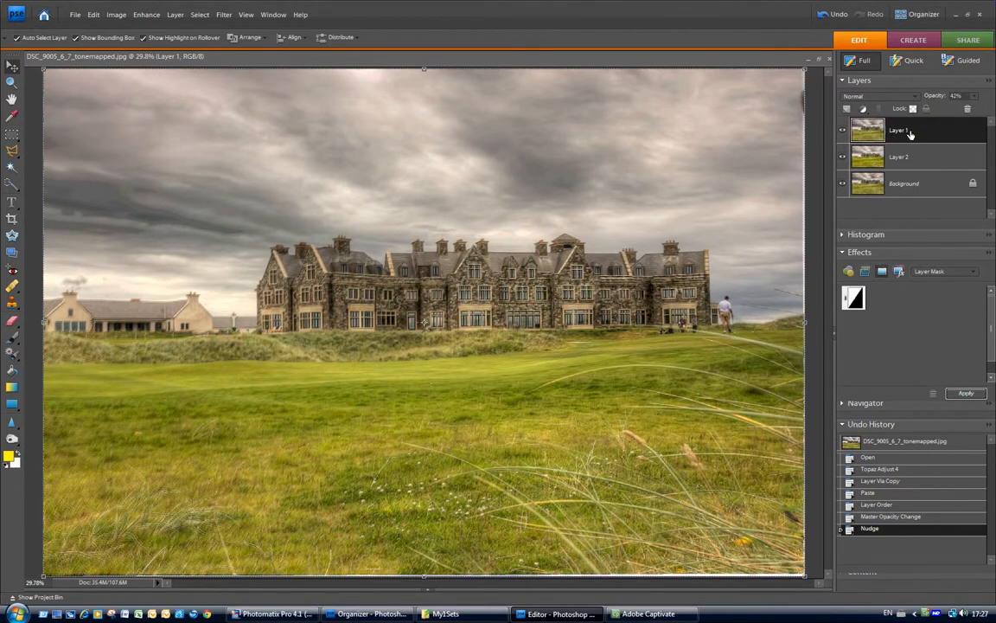
pyautogui.click(974, 96)
pyautogui.moveTo(951, 109); pyautogui.dragTo(992, 101)
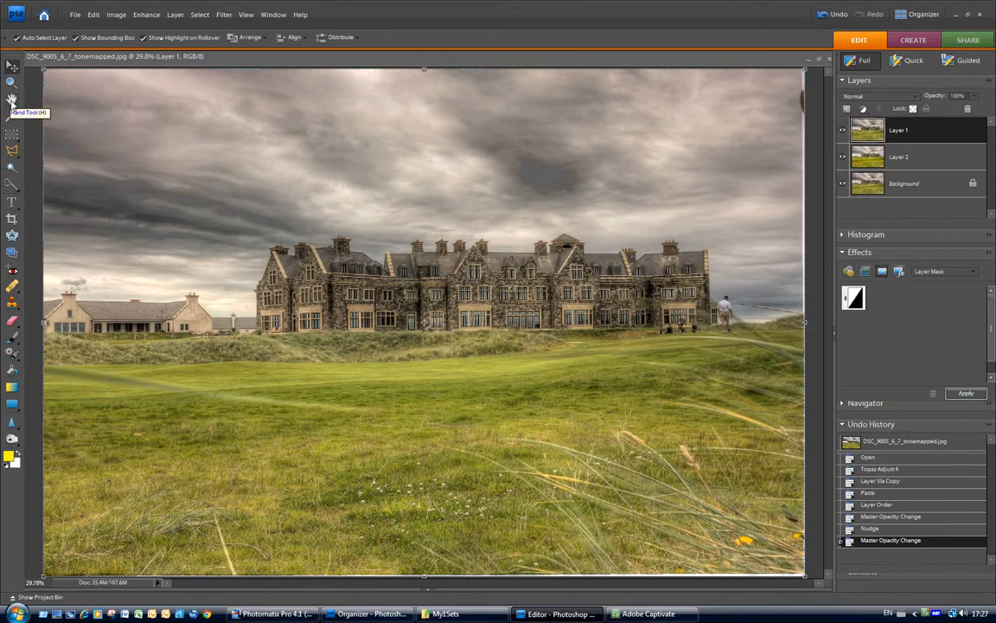
pyautogui.click(11, 101)
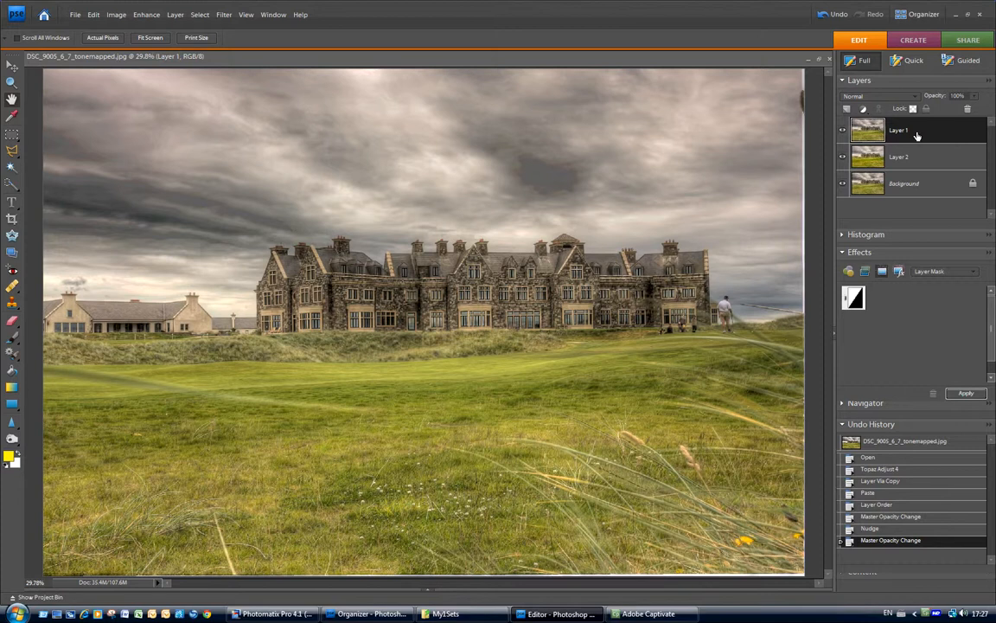
# Group Layer 1 with Layer 2 beneath it and apply the Layer Mask effect to Layer 1.
pyautogui.hotkey('ctrl', 'g')
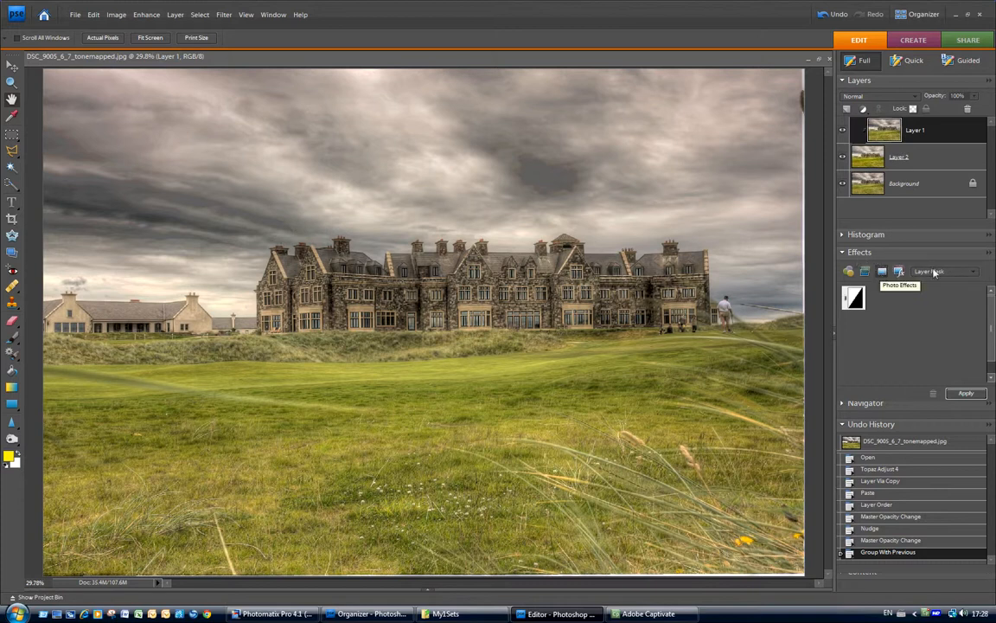
pyautogui.click(974, 272)
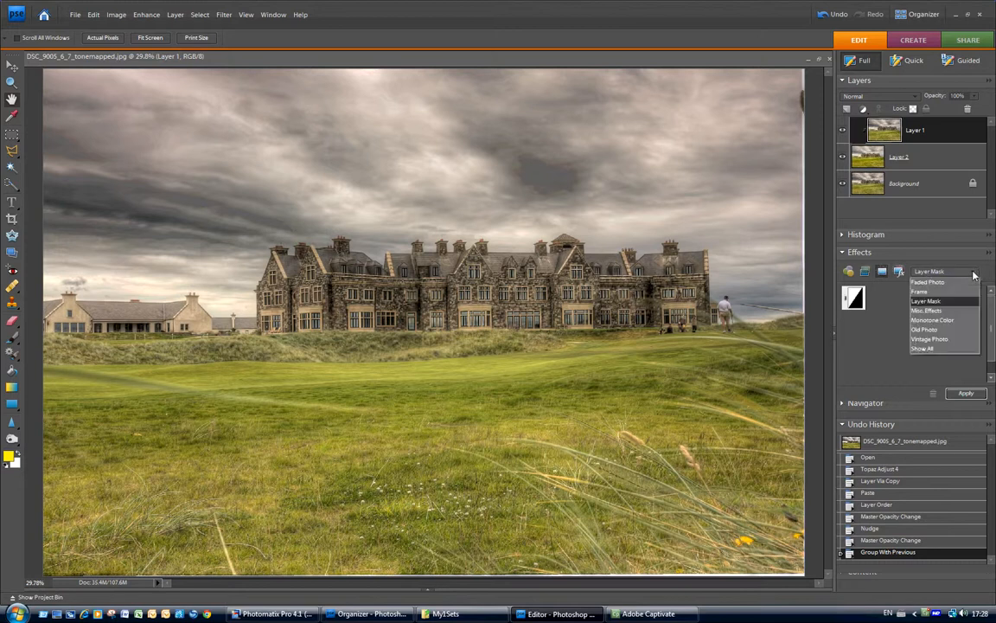
pyautogui.click(936, 301)
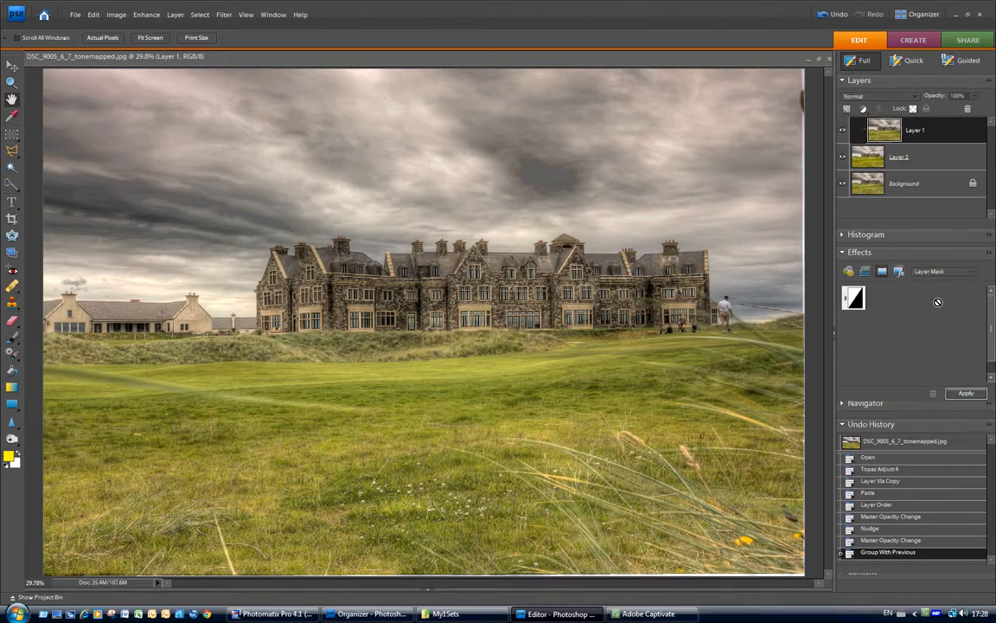
pyautogui.click(855, 299)
pyautogui.moveTo(855, 298); pyautogui.dragTo(916, 307)
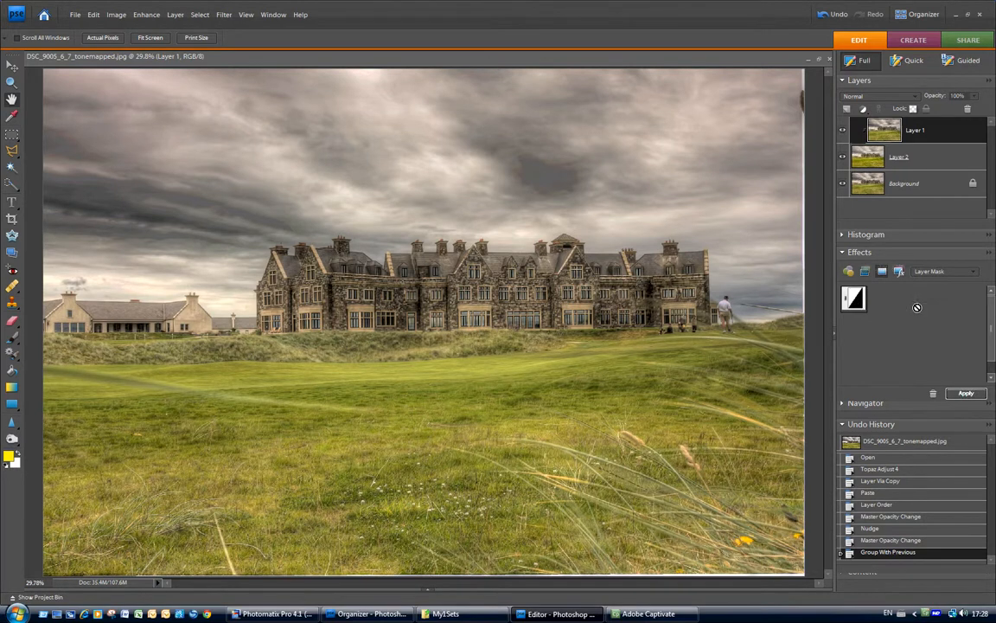
pyautogui.click(965, 393)
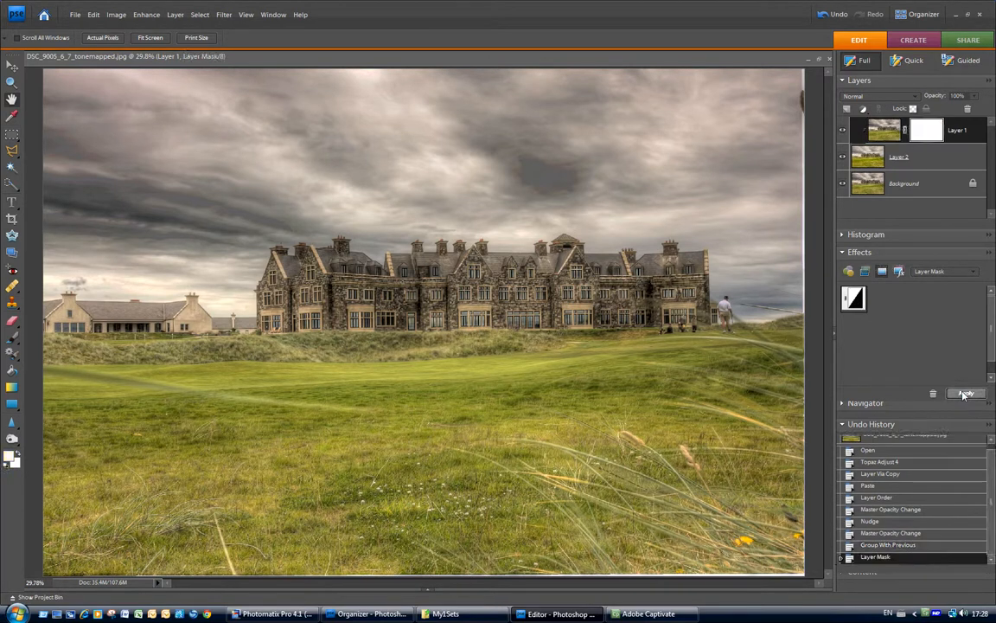
# Target Layer 1's image instead of its mask and brush away the ghosted grass blade across the fairway, using the Brush in Clear mode.
pyautogui.click(881, 130)
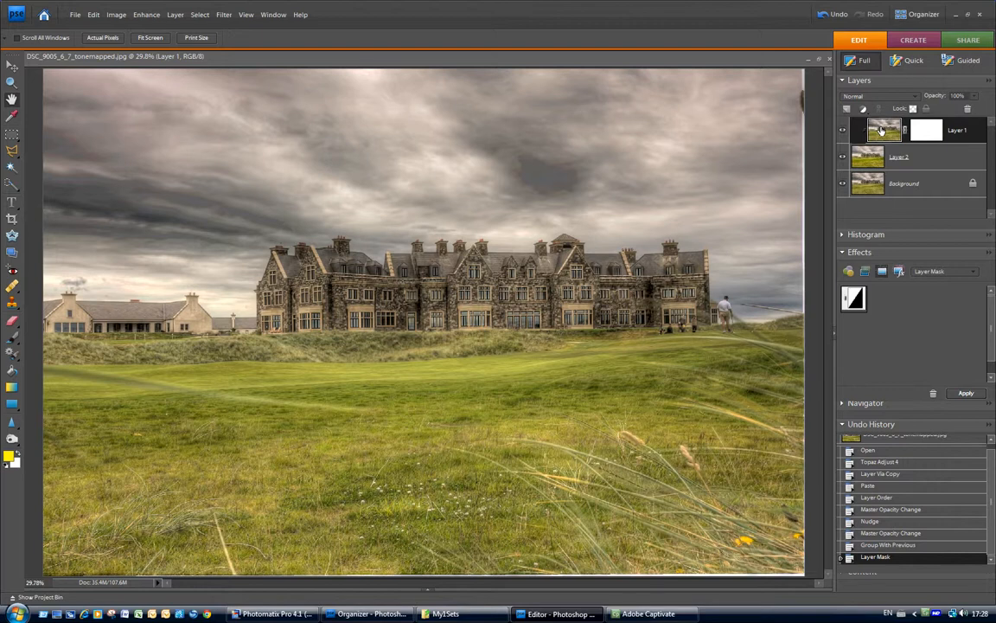
pyautogui.click(13, 338)
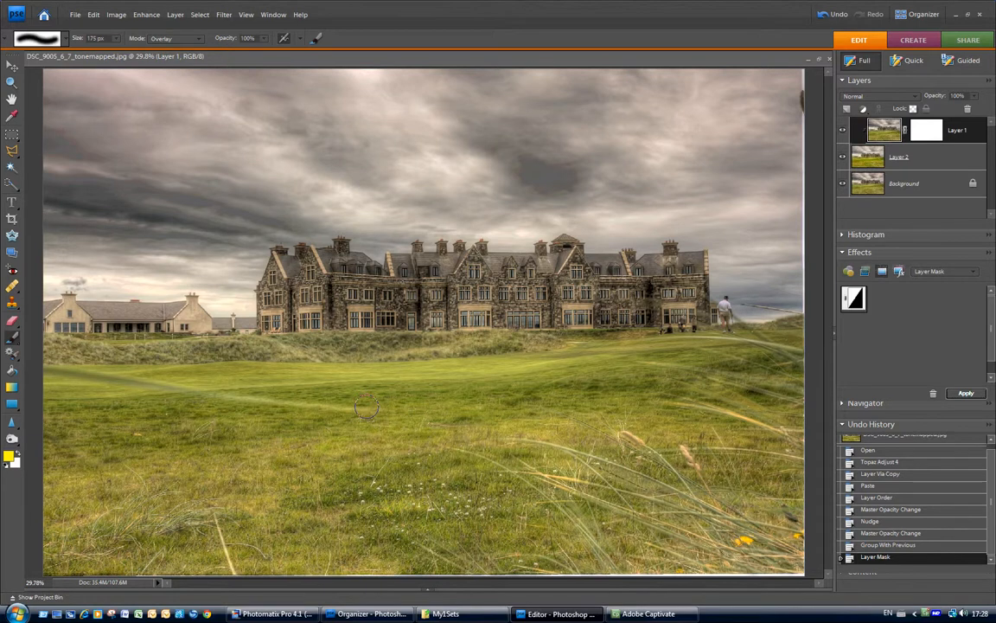
pyautogui.click(199, 39)
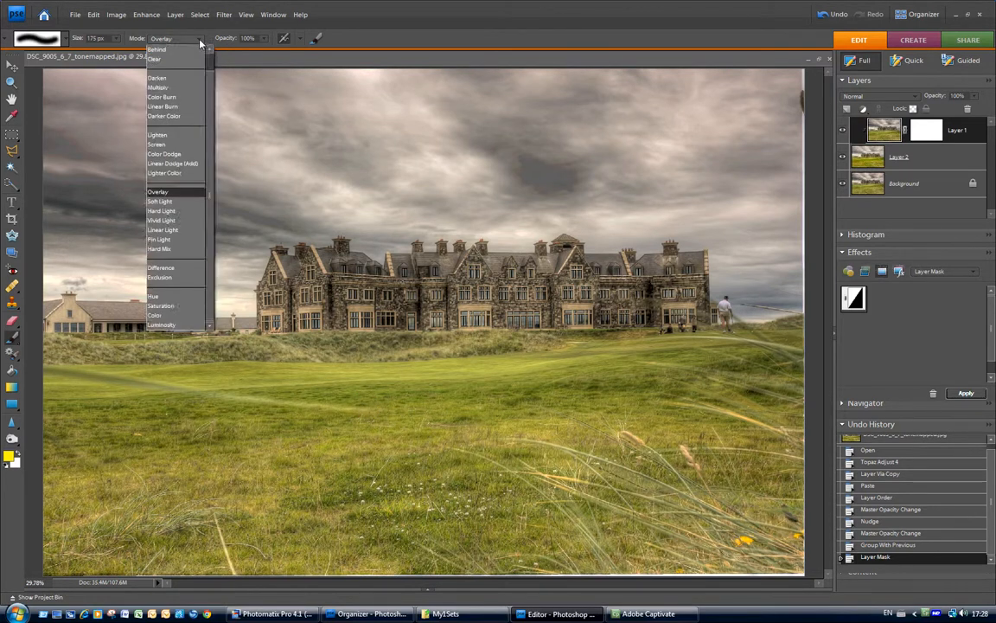
pyautogui.click(157, 59)
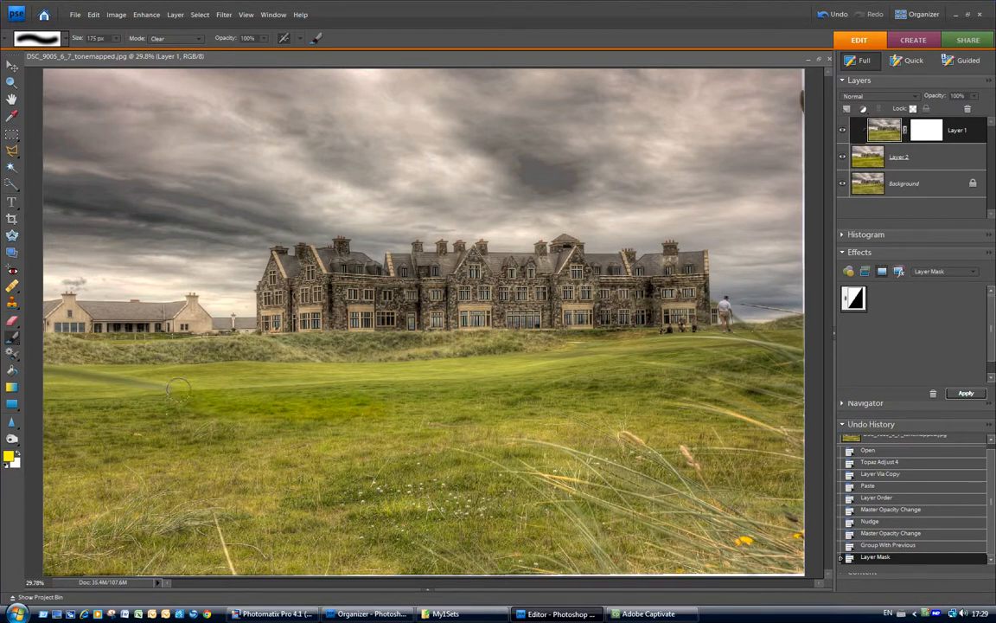
pyautogui.moveTo(87, 376); pyautogui.dragTo(38, 338)
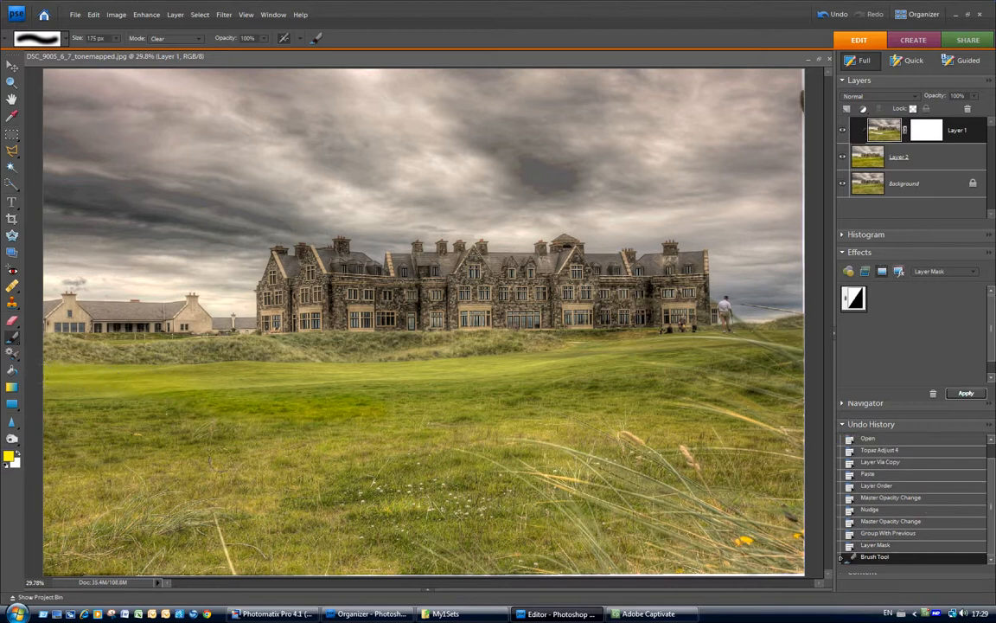
# Brush over the golfer and the people beside him on Layer 1 with a 70 px Clear brush to reveal Layer 2.
pyautogui.click(10, 83)
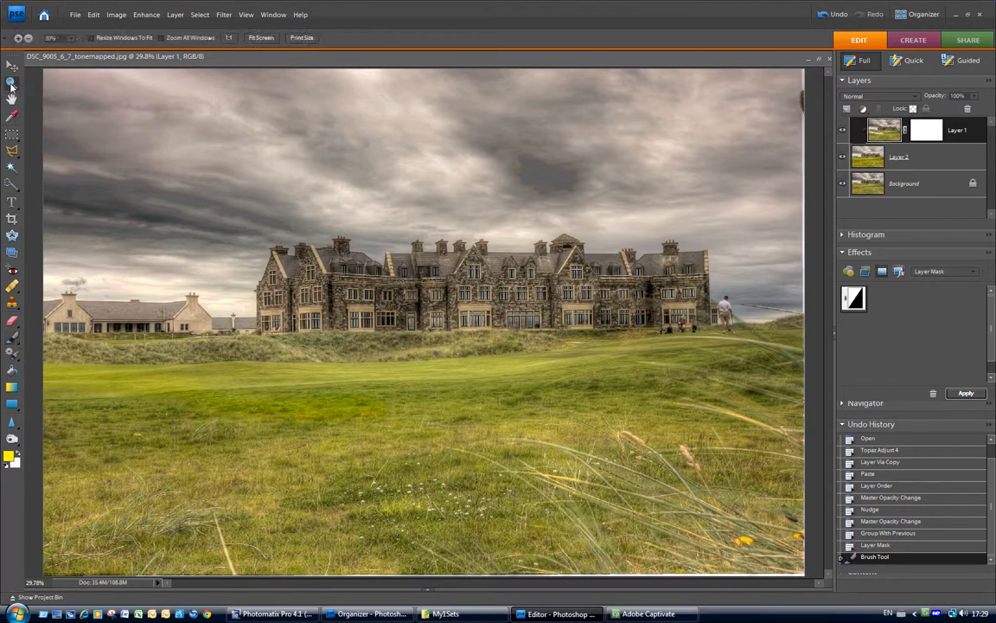
pyautogui.click(653, 304)
pyautogui.click(728, 318)
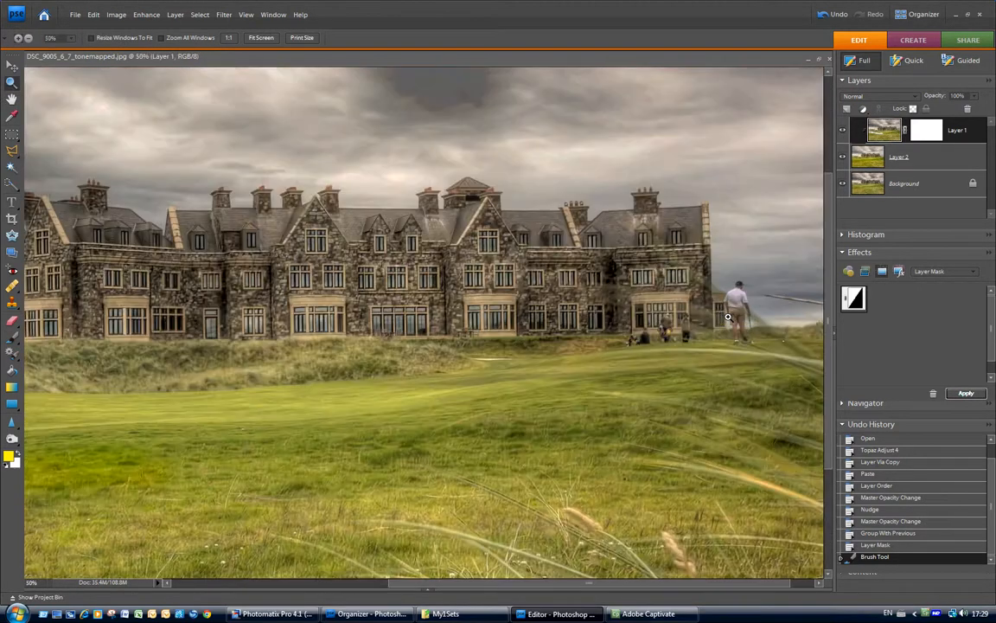
pyautogui.click(728, 394)
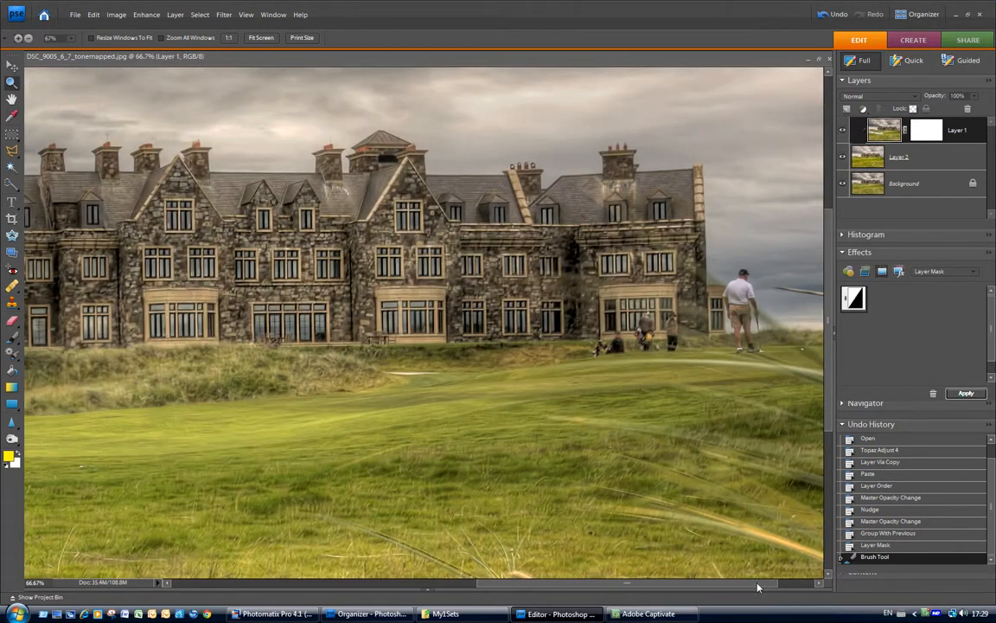
pyautogui.click(817, 583)
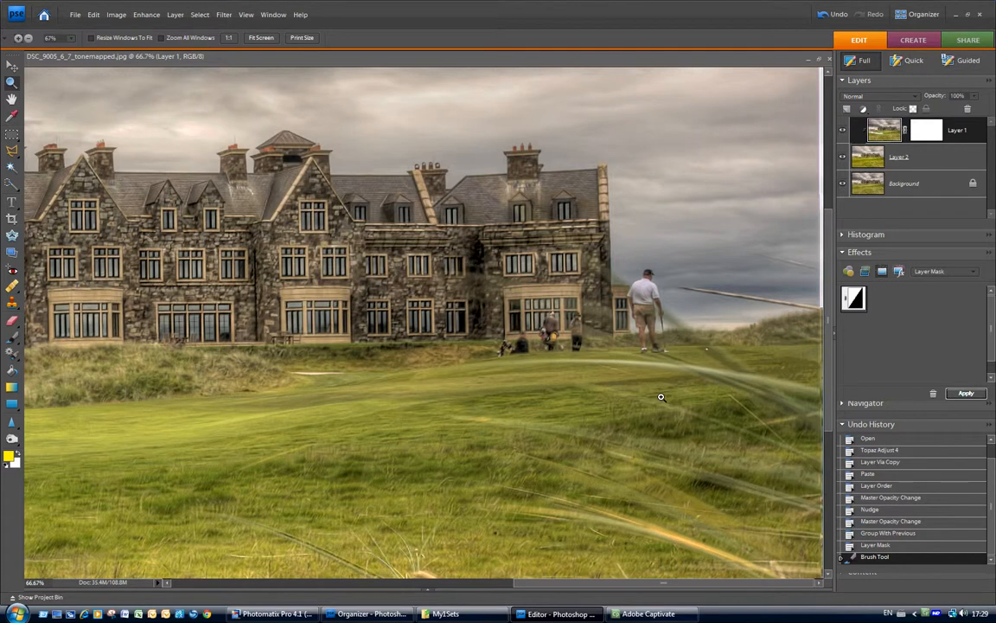
pyautogui.press('b')
pyautogui.press('[')
pyautogui.press('[')
pyautogui.press('[')
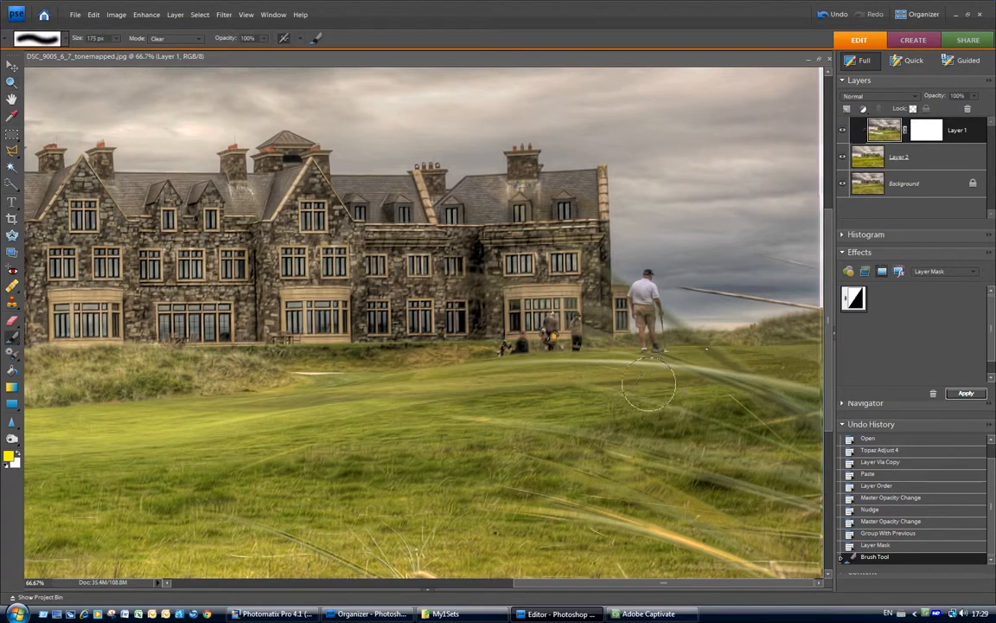
pyautogui.press('[')
pyautogui.press('[')
pyautogui.press('[')
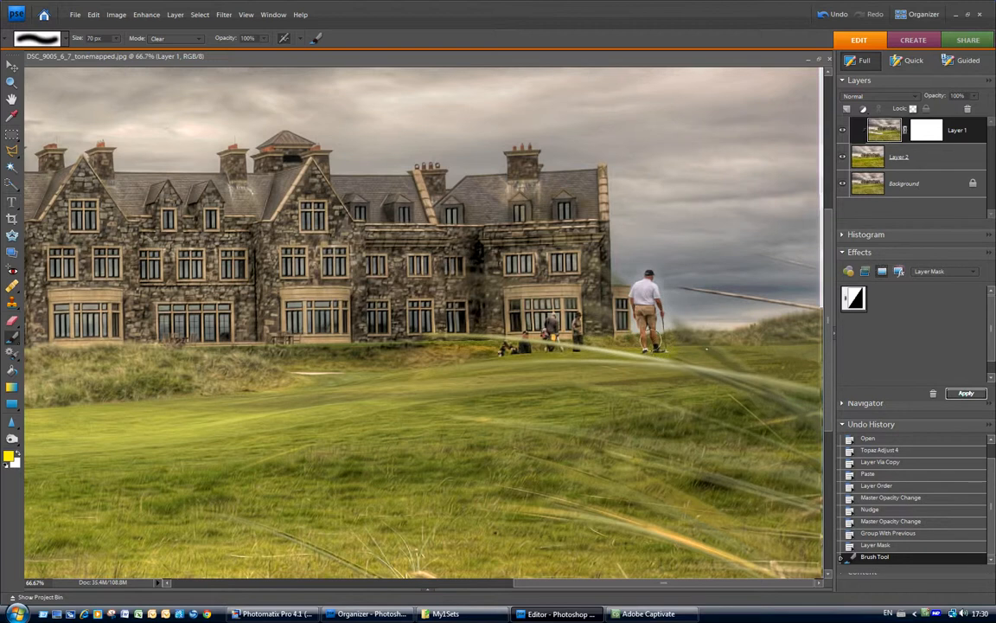
pyautogui.click(796, 116)
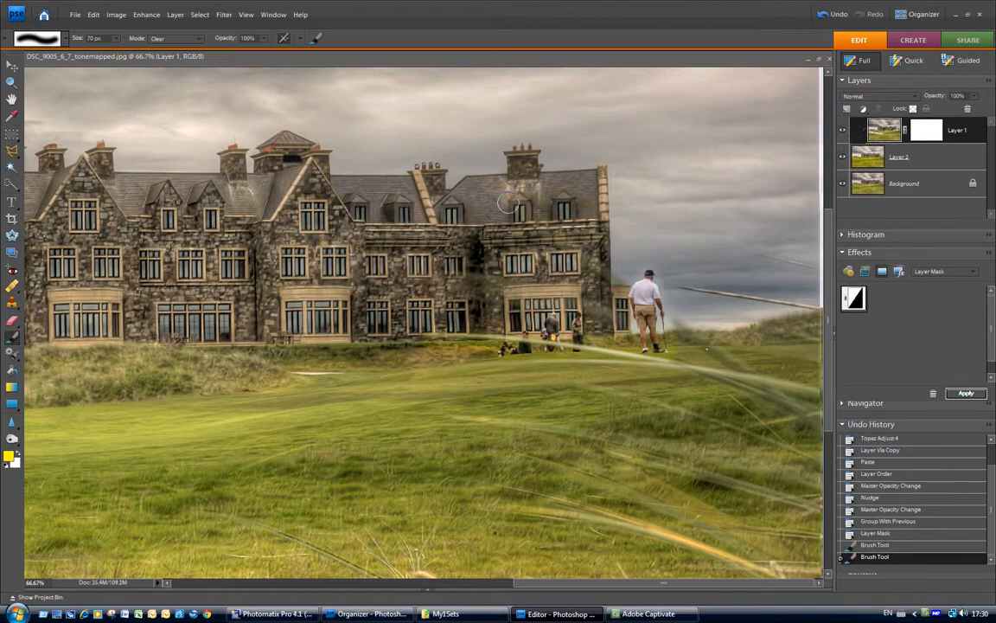
# Clear the dormer windows on the building's right-hand roof and the grass around the golf ball with a 45 px brush.
pyautogui.press('[')
pyautogui.press('[')
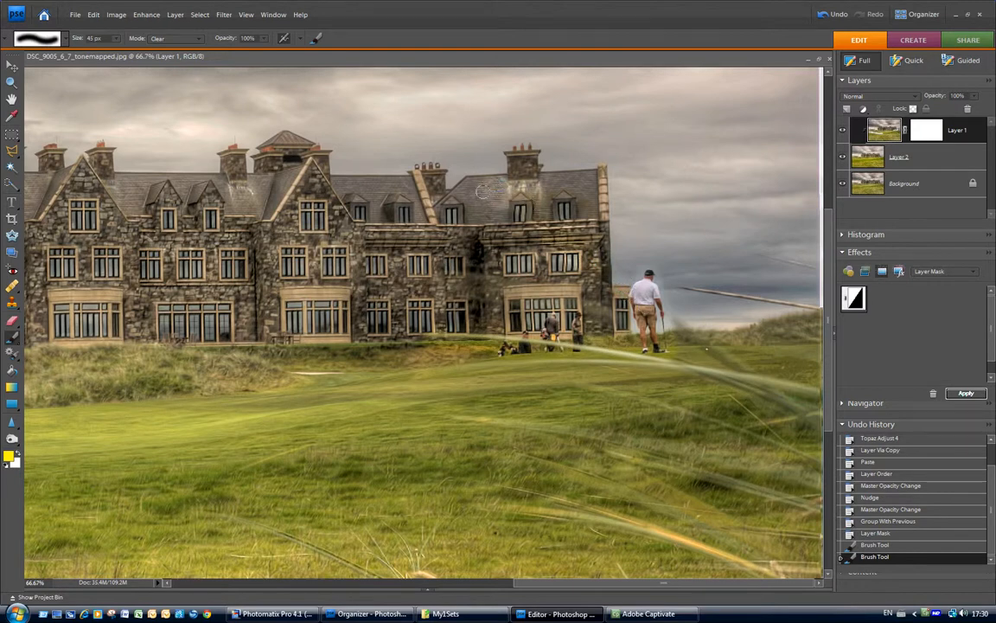
pyautogui.moveTo(519, 212); pyautogui.dragTo(584, 210)
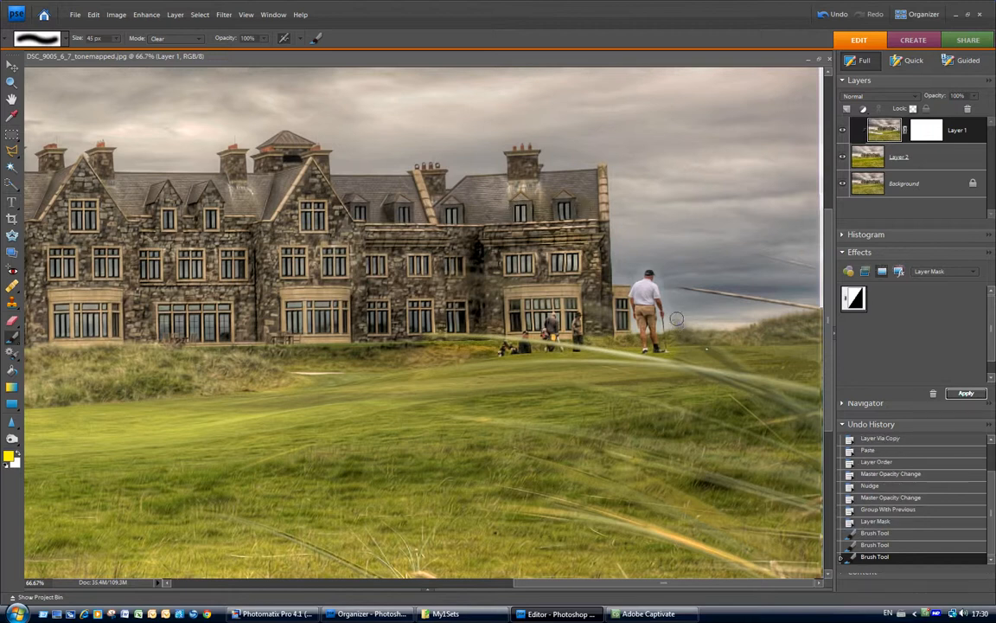
pyautogui.click(742, 366)
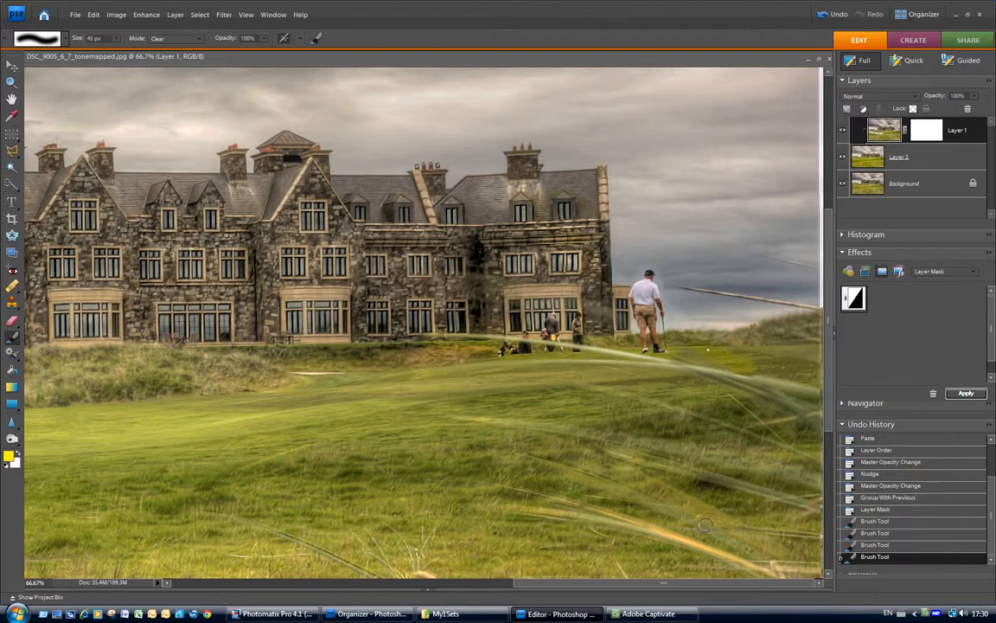
# Clear the ghosted long grass blades and the green below the golfer with a 90 px brush to reveal sharp grass from Layer 2.
pyautogui.scroll(-3, 830, 422)
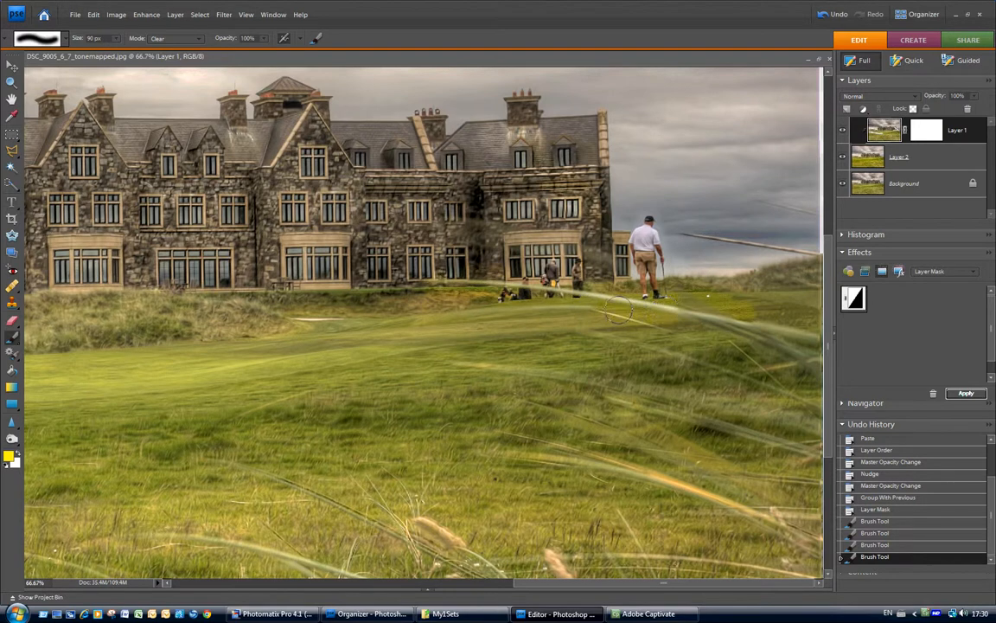
pyautogui.moveTo(591, 301)
pyautogui.mouseDown()
pyautogui.moveTo(683, 325)
pyautogui.moveTo(722, 322)
pyautogui.moveTo(663, 288)
pyautogui.moveTo(733, 312)
pyautogui.moveTo(713, 326)
pyautogui.moveTo(811, 394)
pyautogui.moveTo(575, 321)
pyautogui.moveTo(755, 382)
pyautogui.moveTo(590, 359)
pyautogui.moveTo(428, 367)
pyautogui.moveTo(681, 411)
pyautogui.moveTo(731, 406)
pyautogui.moveTo(726, 425)
pyautogui.moveTo(775, 465)
pyautogui.moveTo(658, 428)
pyautogui.moveTo(467, 398)
pyautogui.moveTo(570, 448)
pyautogui.moveTo(457, 379)
pyautogui.moveTo(506, 374)
pyautogui.moveTo(605, 399)
pyautogui.moveTo(730, 457)
pyautogui.moveTo(594, 397)
pyautogui.moveTo(724, 455)
pyautogui.moveTo(617, 450)
pyautogui.moveTo(722, 479)
pyautogui.moveTo(692, 454)
pyautogui.moveTo(722, 445)
pyautogui.moveTo(609, 434)
pyautogui.moveTo(582, 474)
pyautogui.moveTo(458, 451)
pyautogui.moveTo(395, 457)
pyautogui.mouseUp()
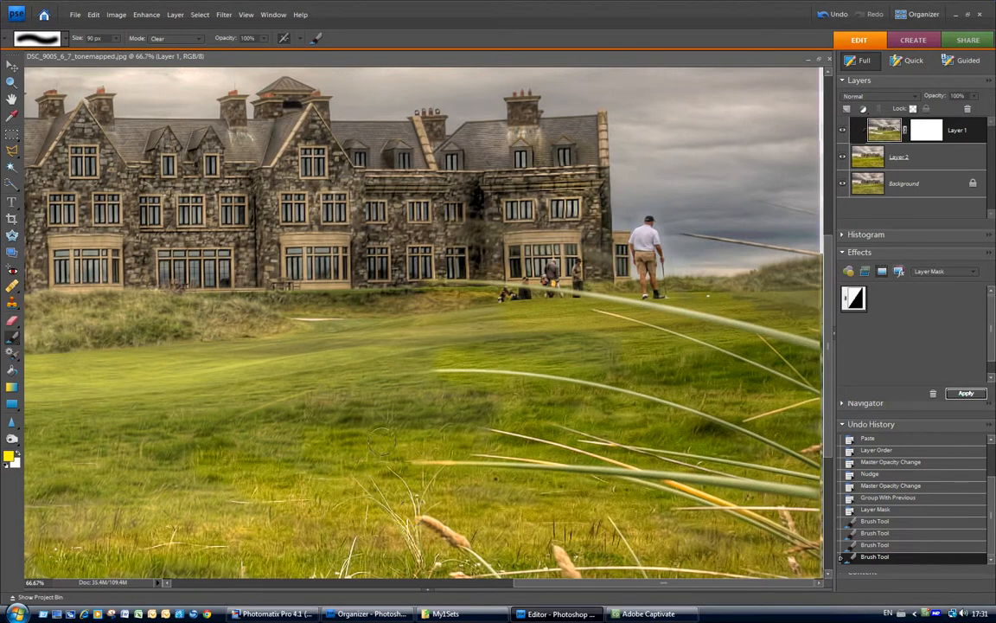
pyautogui.moveTo(326, 424)
pyautogui.mouseDown()
pyautogui.moveTo(309, 402)
pyautogui.moveTo(394, 385)
pyautogui.moveTo(301, 392)
pyautogui.moveTo(228, 448)
pyautogui.moveTo(261, 424)
pyautogui.moveTo(206, 430)
pyautogui.mouseUp()
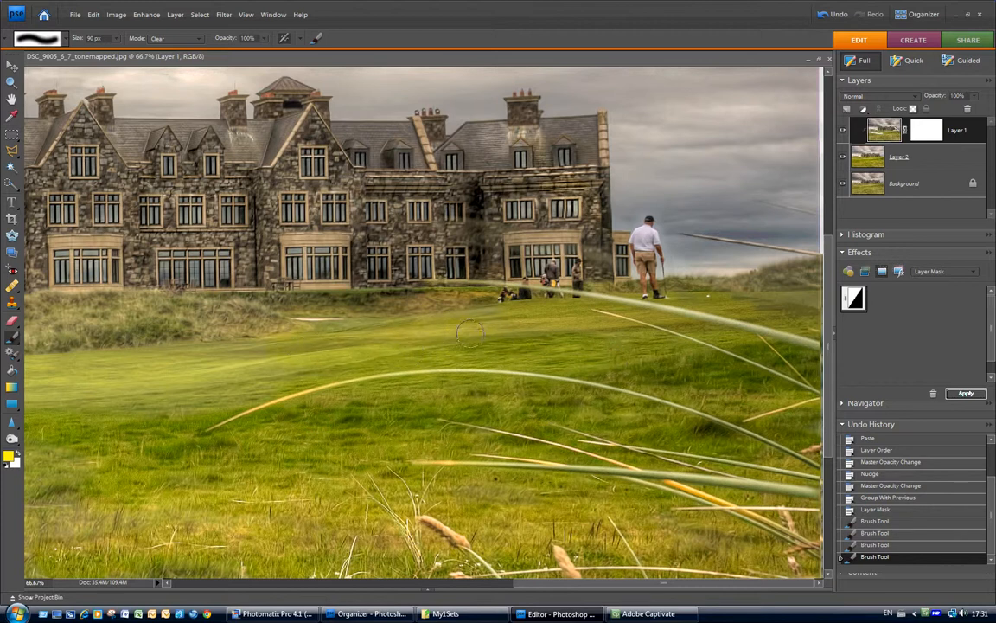
pyautogui.moveTo(454, 288)
pyautogui.mouseDown()
pyautogui.moveTo(492, 289)
pyautogui.moveTo(510, 303)
pyautogui.mouseUp()
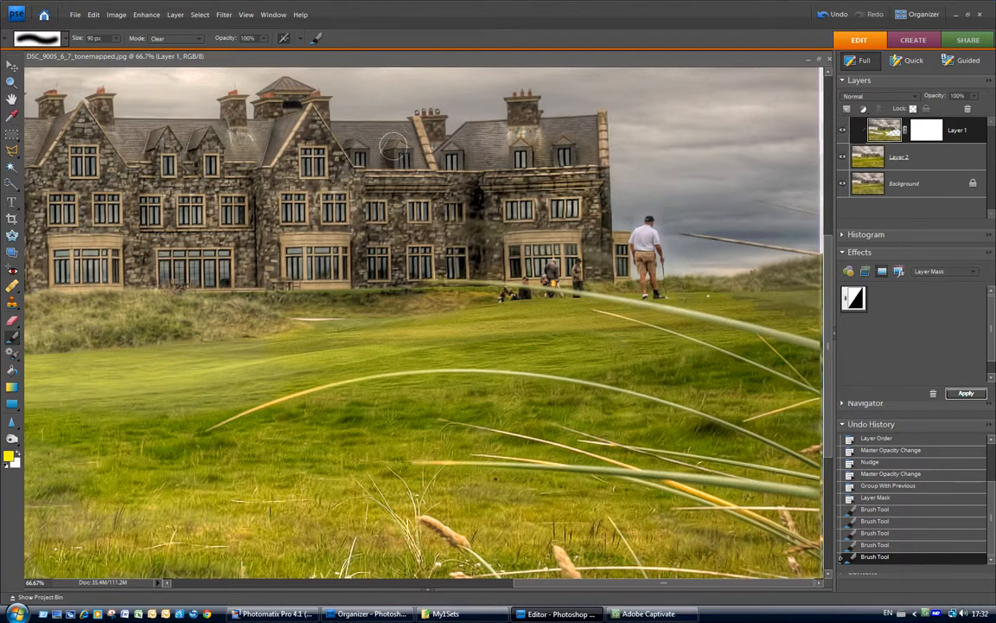
# Set the brush opacity to 40% and fit the whole photo in view.
pyautogui.click(264, 39)
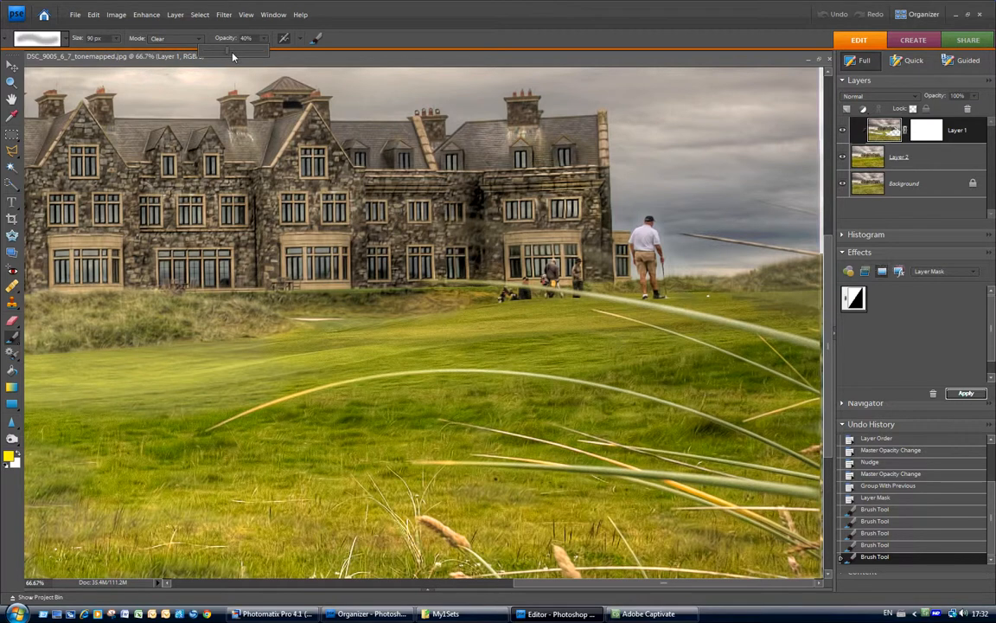
pyautogui.click(361, 45)
pyautogui.doubleClick(12, 100)
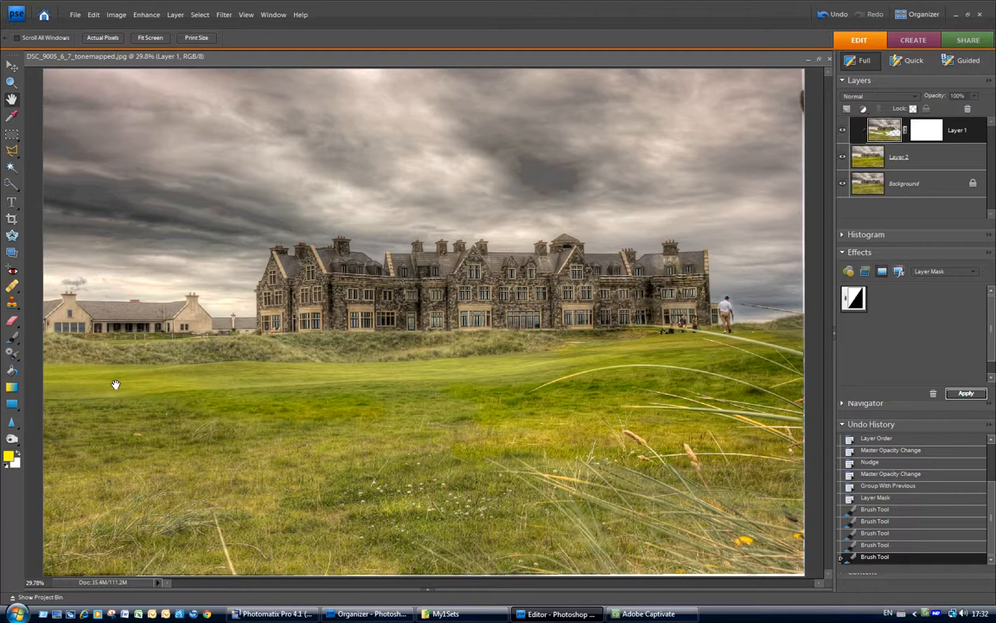
# Clear part of Layer 1 over the foreground grass blades with a 500 px brush at 40% opacity.
pyautogui.press('b')
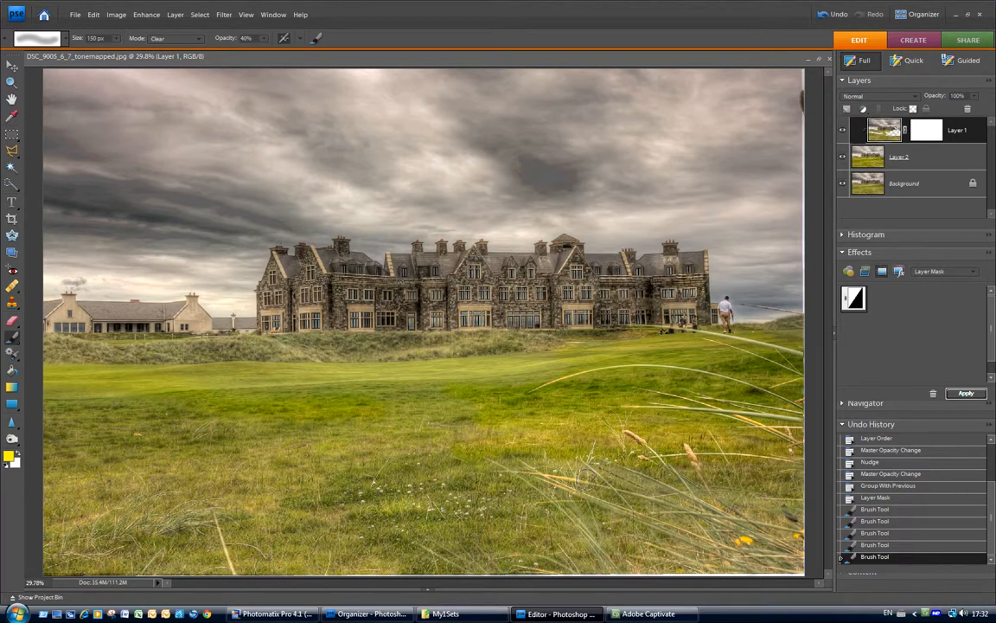
pyautogui.press(']')
pyautogui.press(']')
pyautogui.press(']')
pyautogui.press(']')
pyautogui.press(']')
pyautogui.press(']')
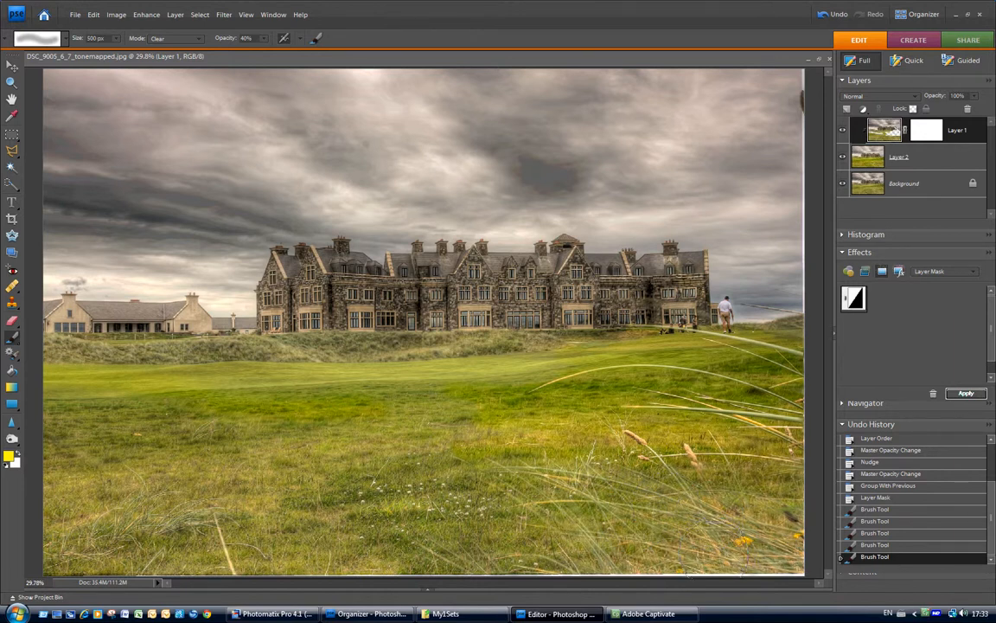
pyautogui.click(545, 529)
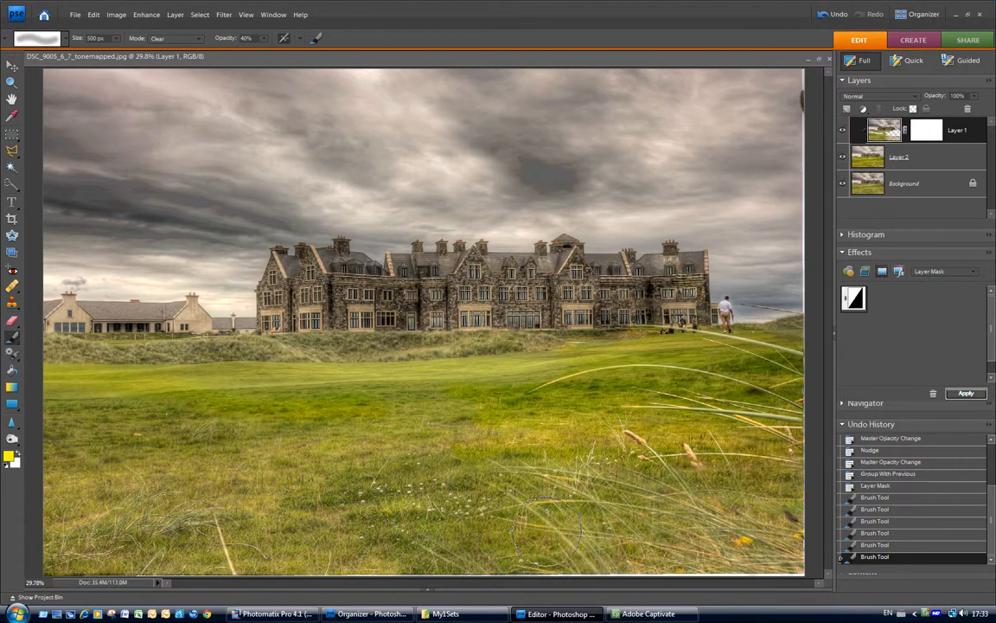
# Raise the brush opacity to 100% and clear the whole foreground grass on Layer 1 to reveal Layer 2.
pyautogui.click(265, 40)
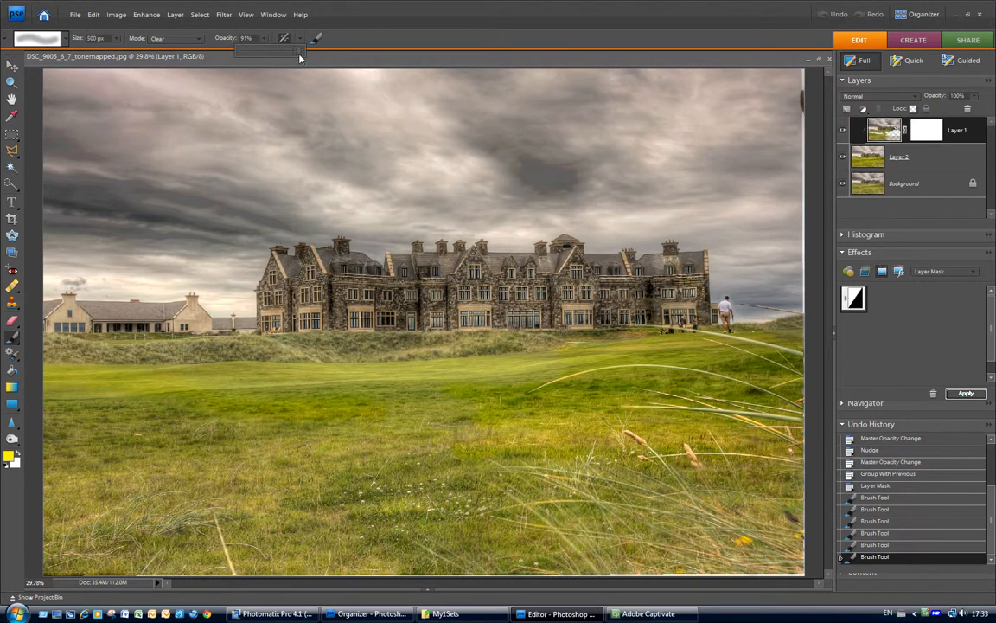
pyautogui.moveTo(299, 57); pyautogui.dragTo(305, 57)
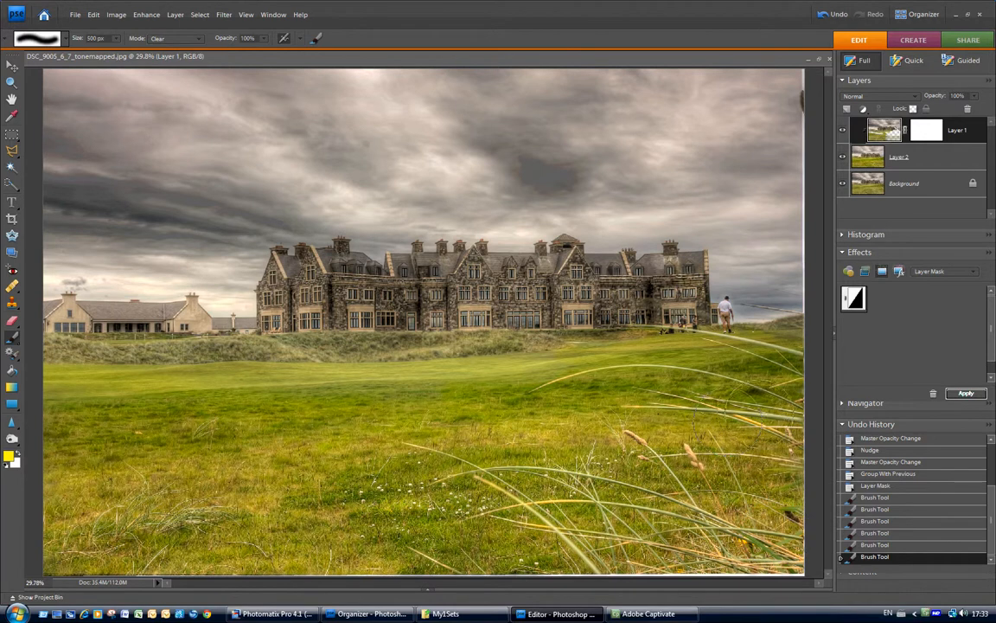
pyautogui.click(670, 415)
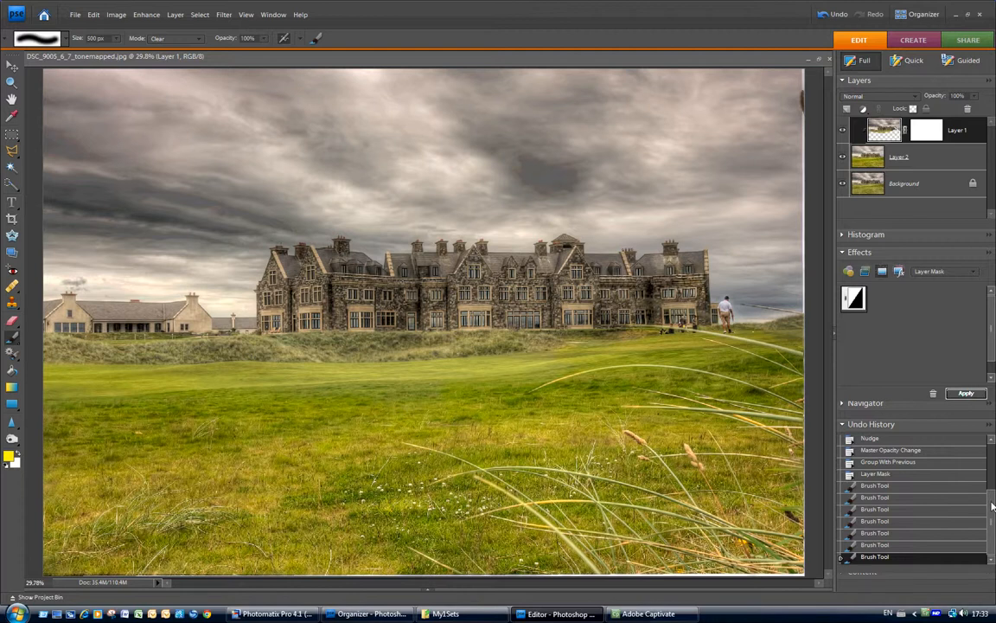
# Compare the photo with its earlier Topaz Adjust 4 history state, and return to the latest brush stroke.
pyautogui.moveTo(992, 506); pyautogui.dragTo(994, 452)
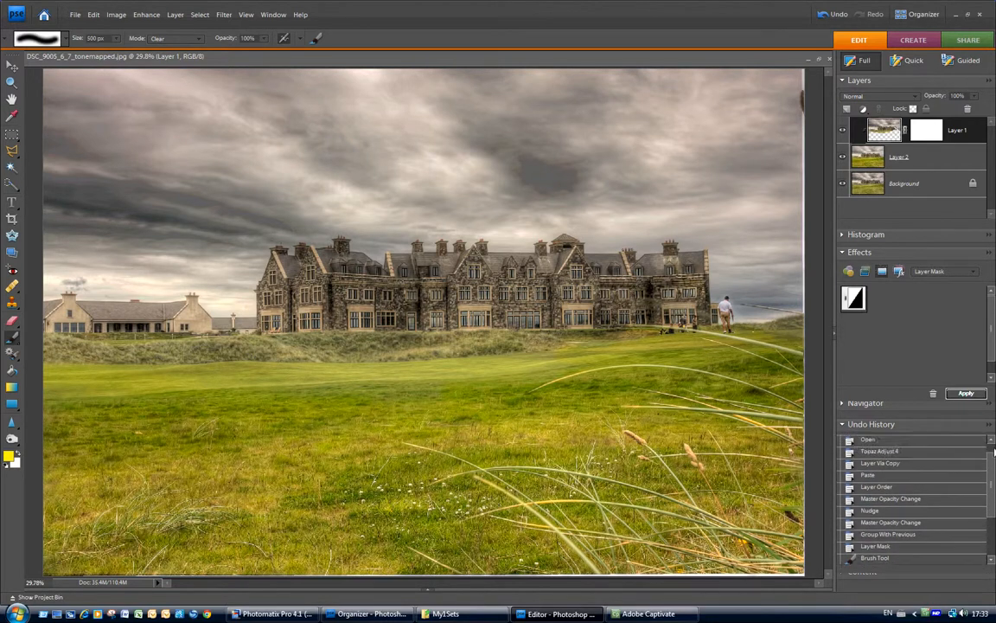
pyautogui.click(875, 452)
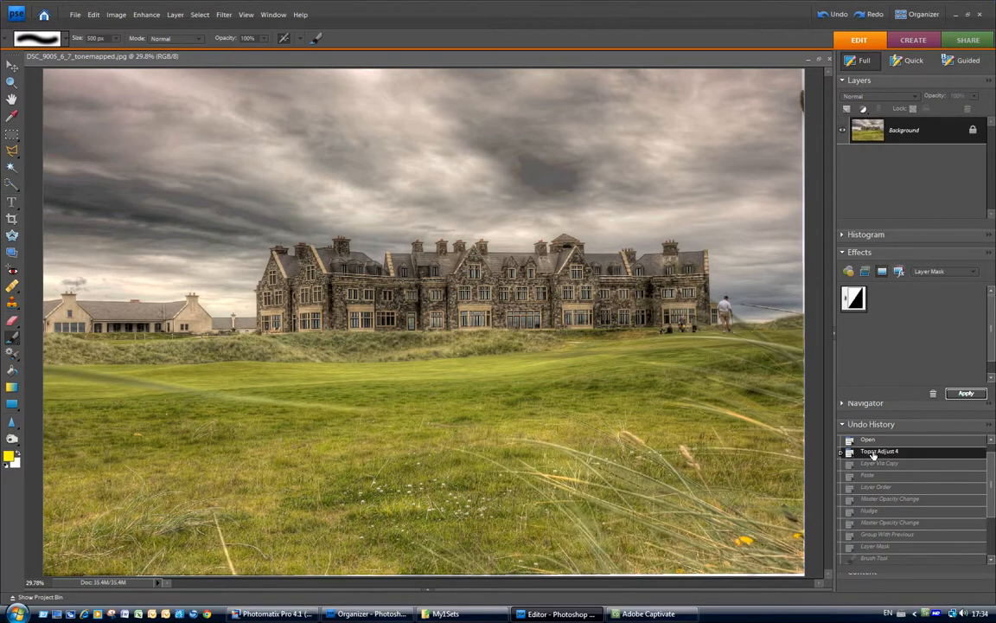
pyautogui.moveTo(991, 500); pyautogui.dragTo(992, 567)
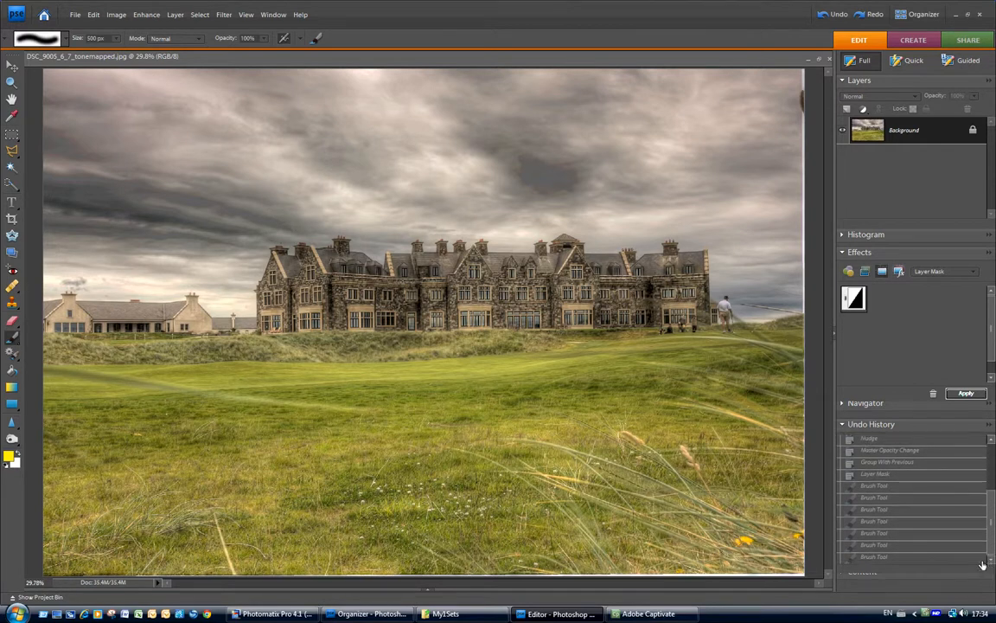
pyautogui.click(882, 559)
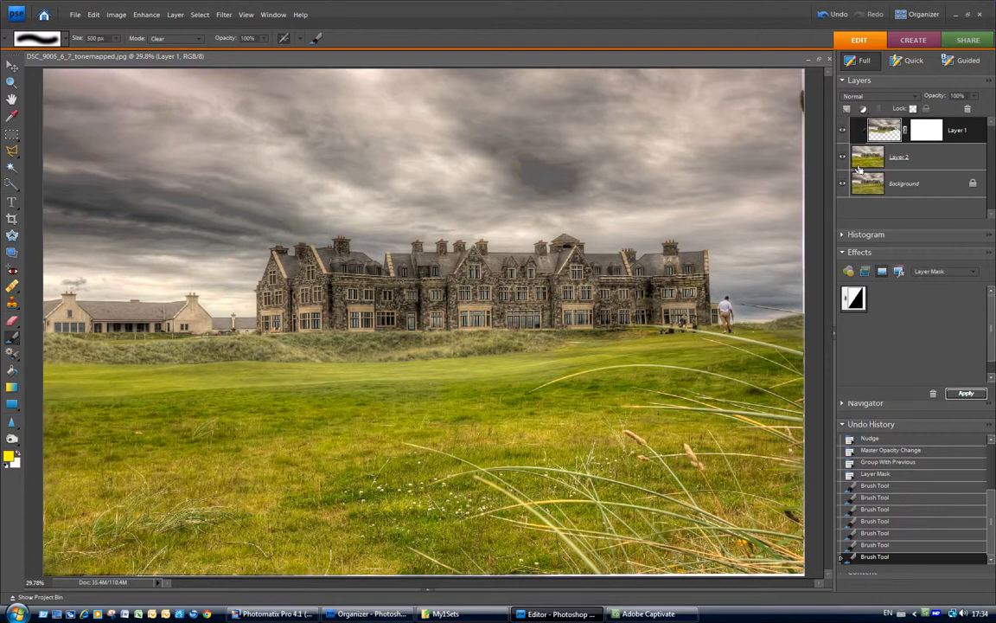
# Merge the visible layers and retouch spots in the sky above the building with a 70 px Spot Healing Brush.
pyautogui.hotkey('ctrl', 'shift', 'e')
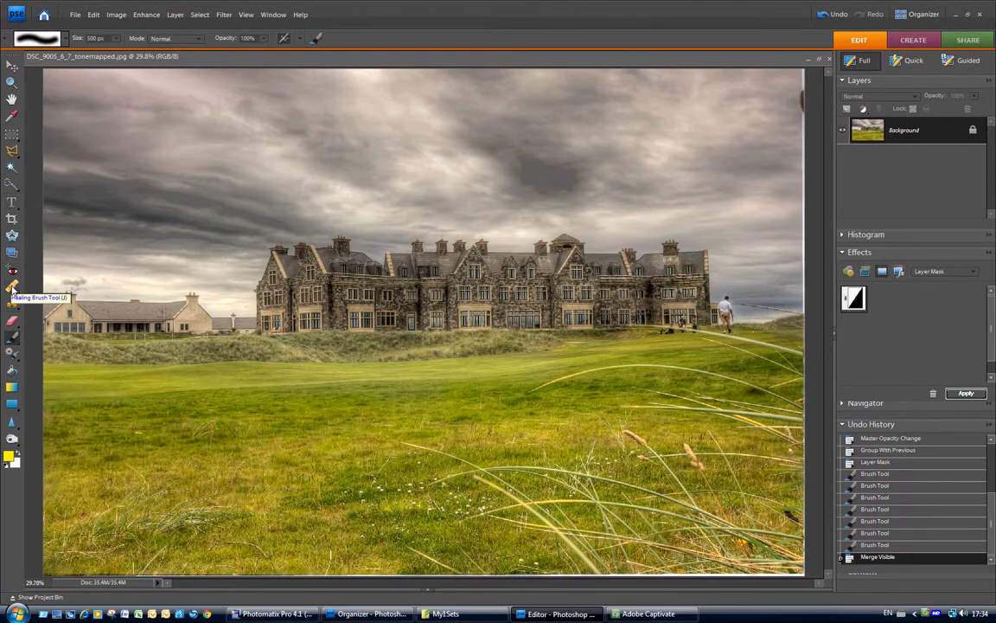
pyautogui.moveTo(12, 288); pyautogui.dragTo(50, 283)
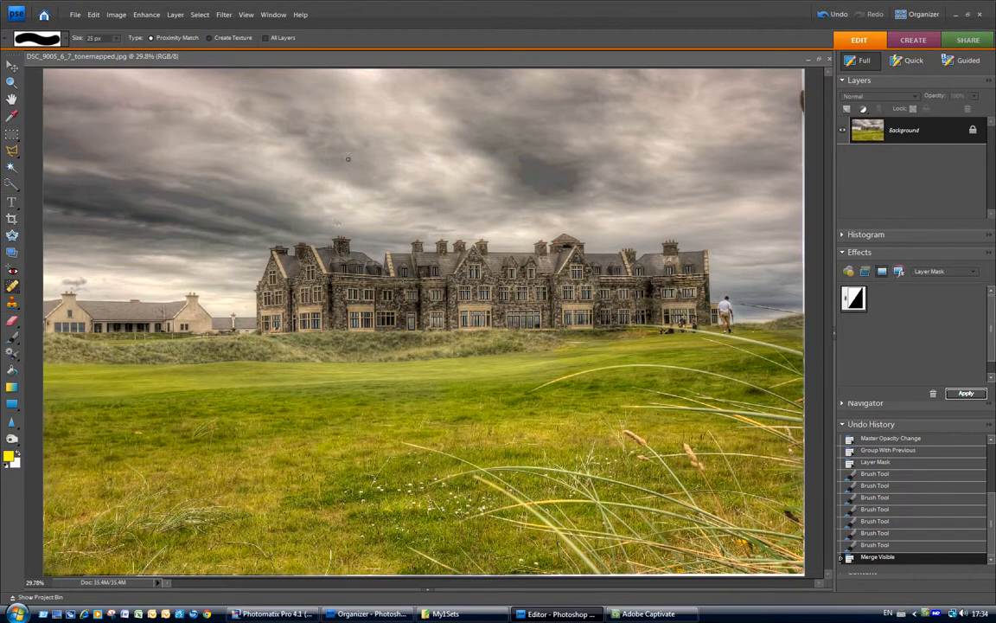
pyautogui.press(']')
pyautogui.press(']')
pyautogui.press(']')
pyautogui.press(']')
pyautogui.press(']')
pyautogui.click(367, 143)
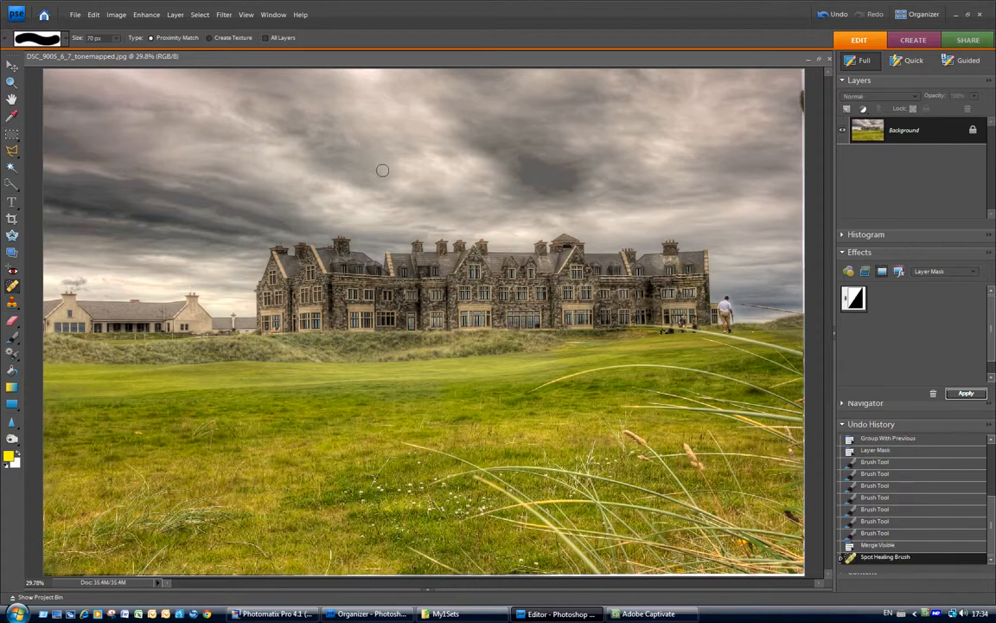
pyautogui.click(369, 150)
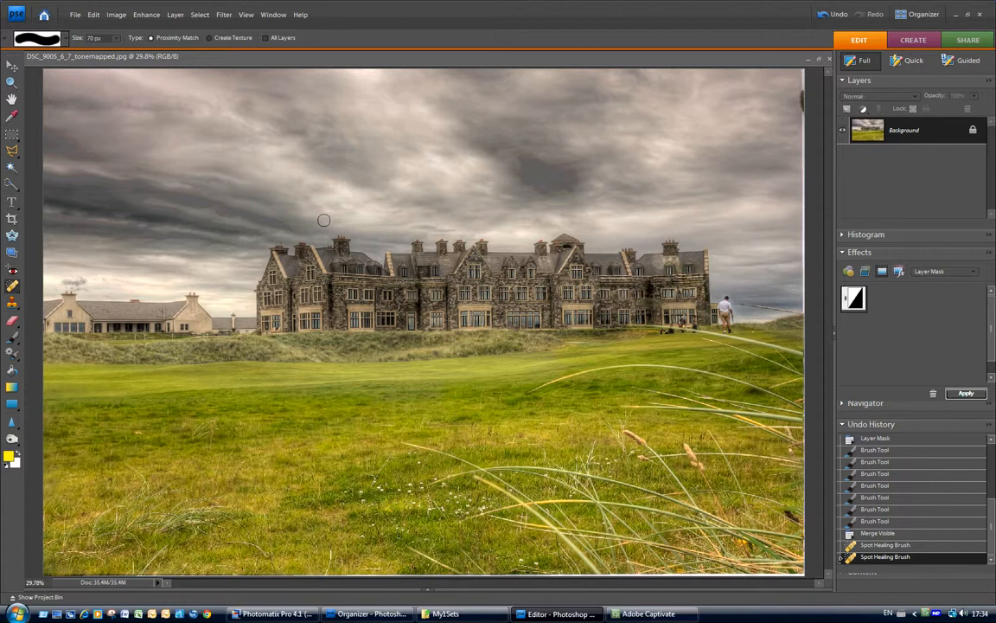
# Apply Correct Camera Distortion with a vertical perspective of -4 and an edge extension scale of 104%.
pyautogui.click(225, 16)
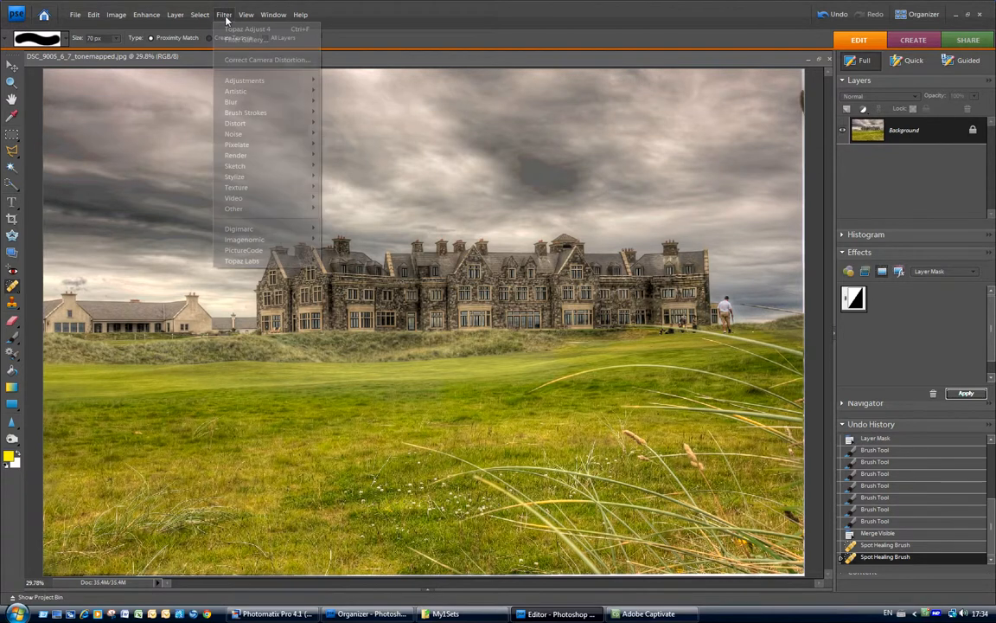
pyautogui.click(246, 59)
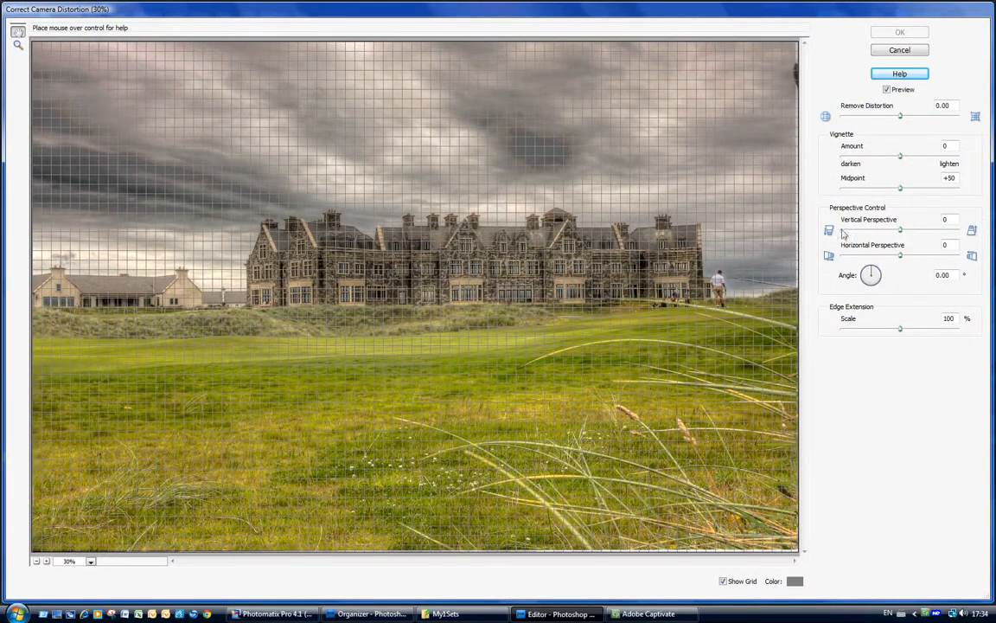
pyautogui.click(900, 231)
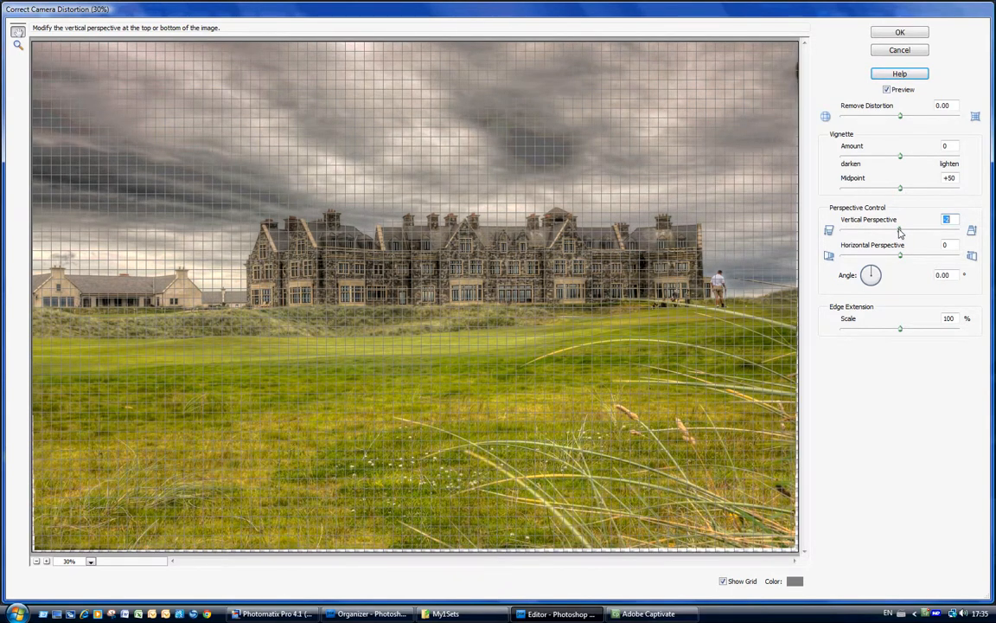
pyautogui.press('Down')
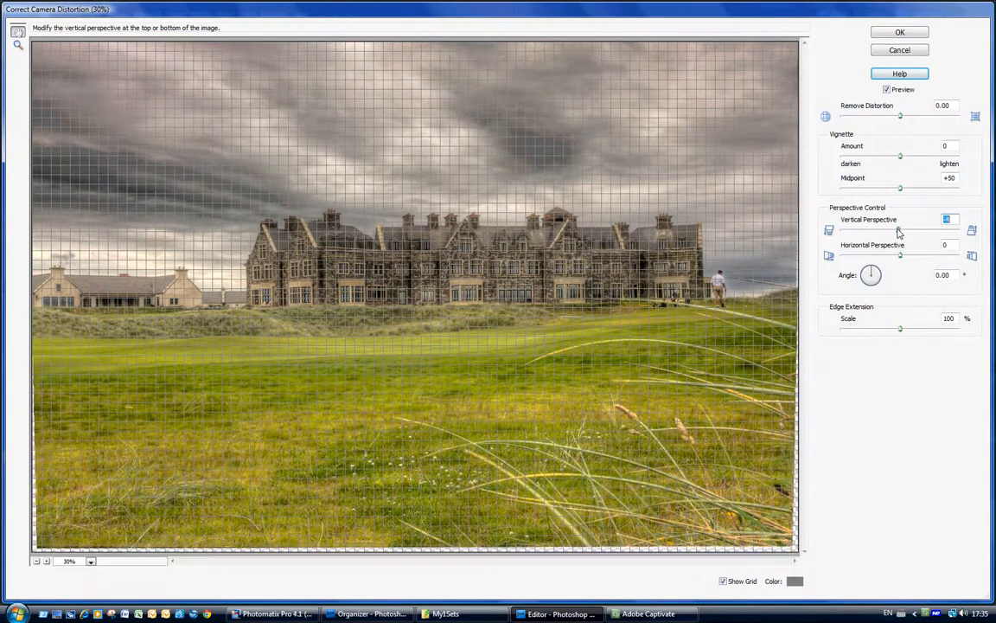
pyautogui.click(901, 332)
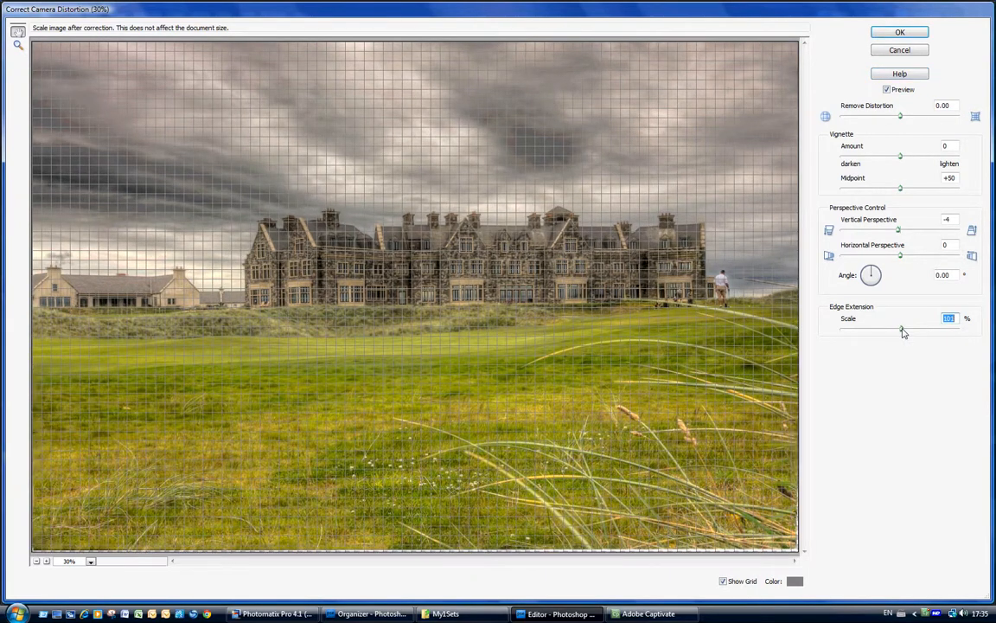
pyautogui.moveTo(902, 332); pyautogui.dragTo(906, 333)
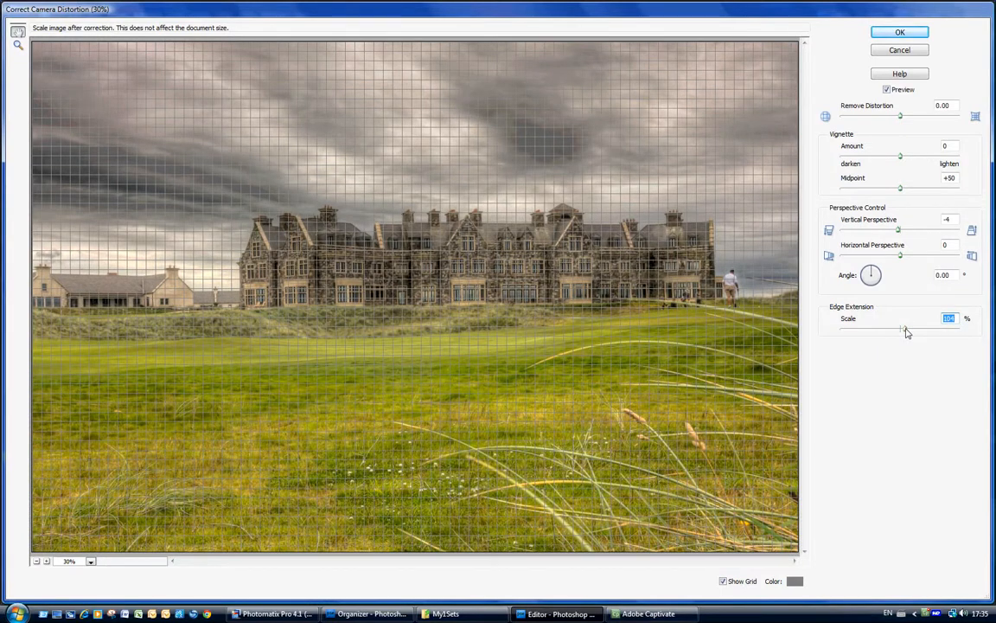
pyautogui.click(900, 34)
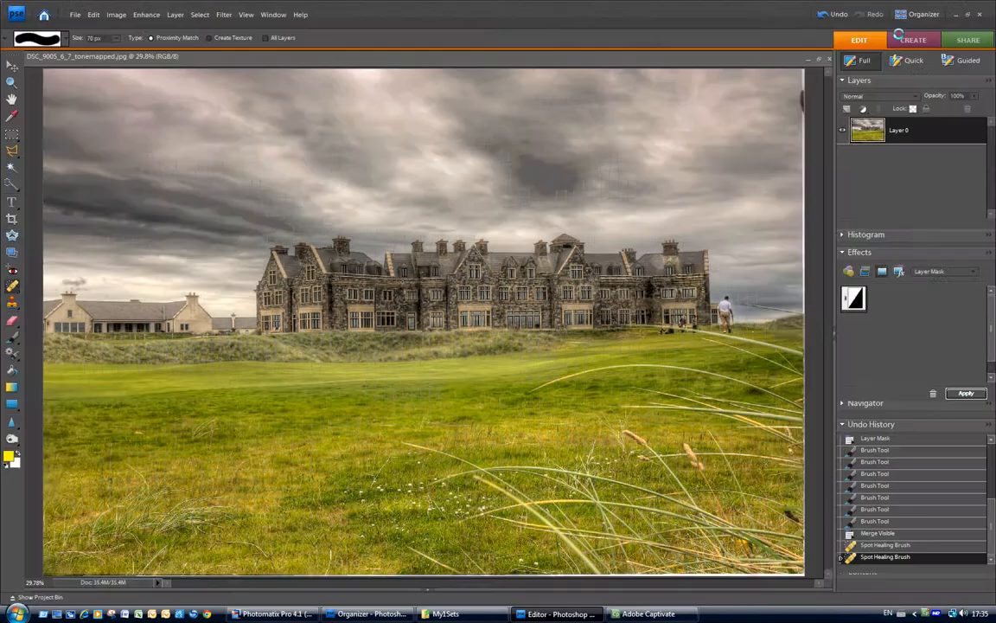